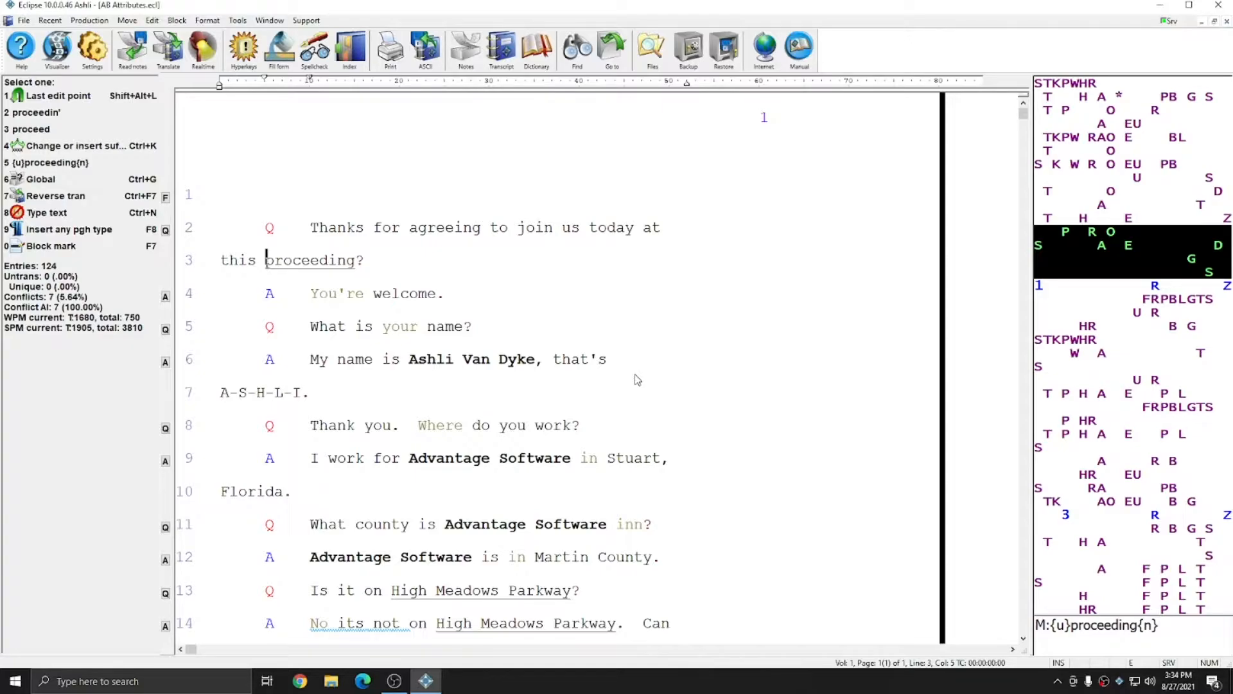
- Place the cursor in the underlined word "proceeding" and view the notebar options, leaving them unchanged
{"action": "left_click_drag", "start_coordinate": [267, 261], "coordinate": [361, 263]}
{"action": "left_click", "coordinate": [341, 268]}
{"action": "right_click", "coordinate": [1132, 397]}
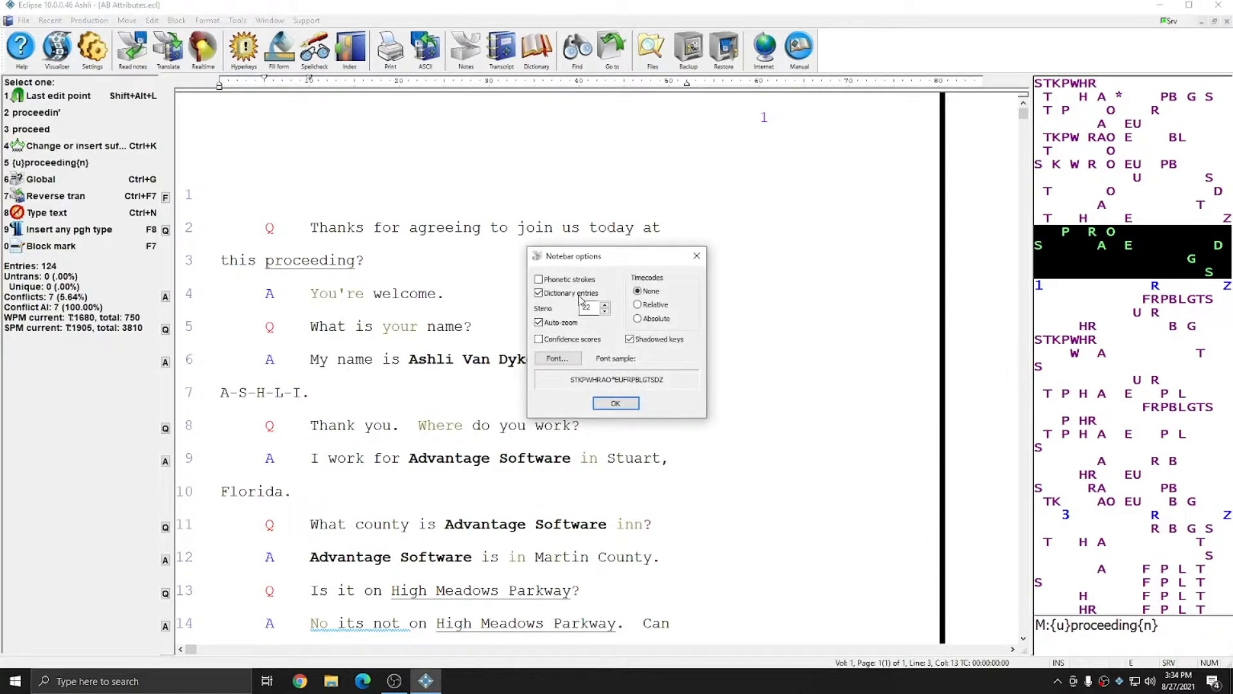
{"action": "left_click", "coordinate": [697, 256]}
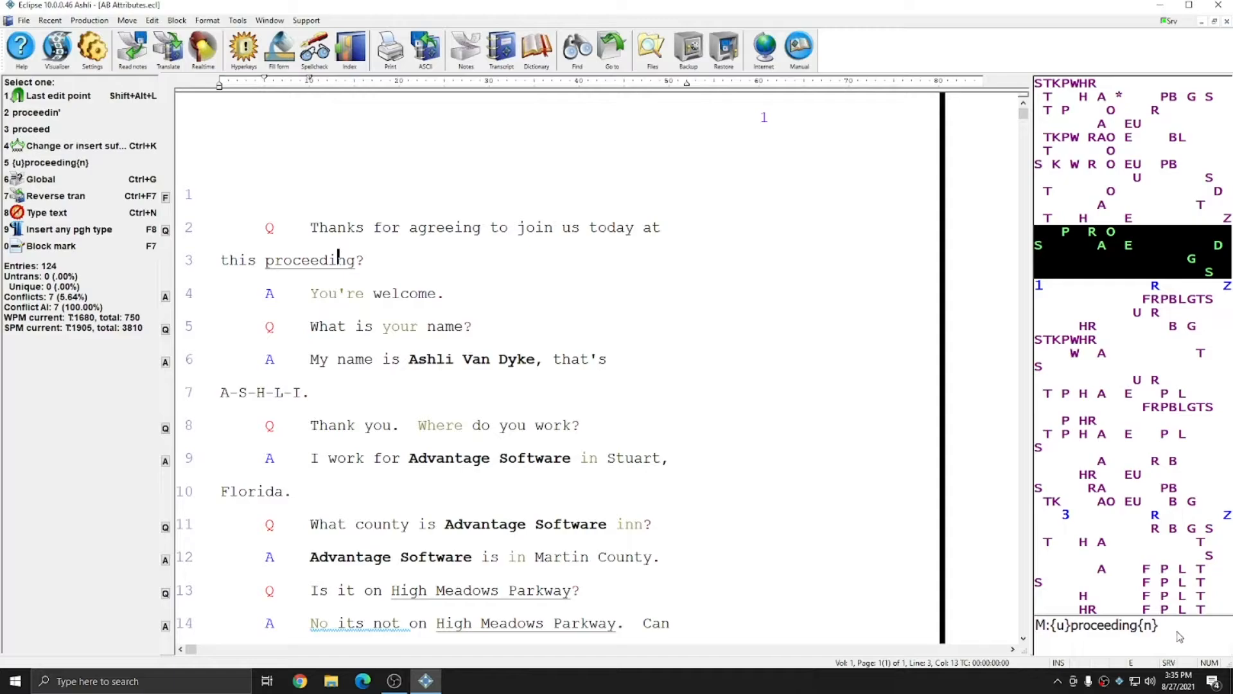
- Examine the steno and dictionary entries behind the bold witness name, "High Meadows Parkway", "Automatic Number Conversion" and "Translation Magic"
{"action": "left_click", "coordinate": [411, 361]}
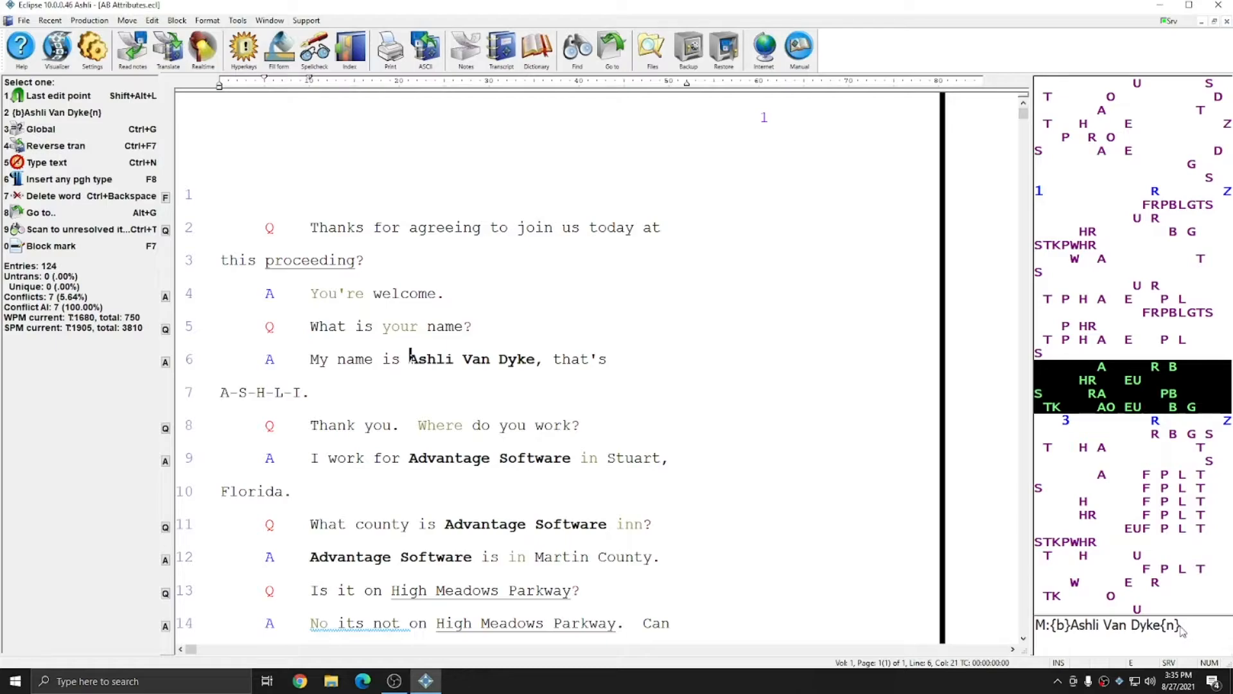
{"action": "scroll", "coordinate": [393, 408], "scroll_direction": "down", "scroll_amount": 2}
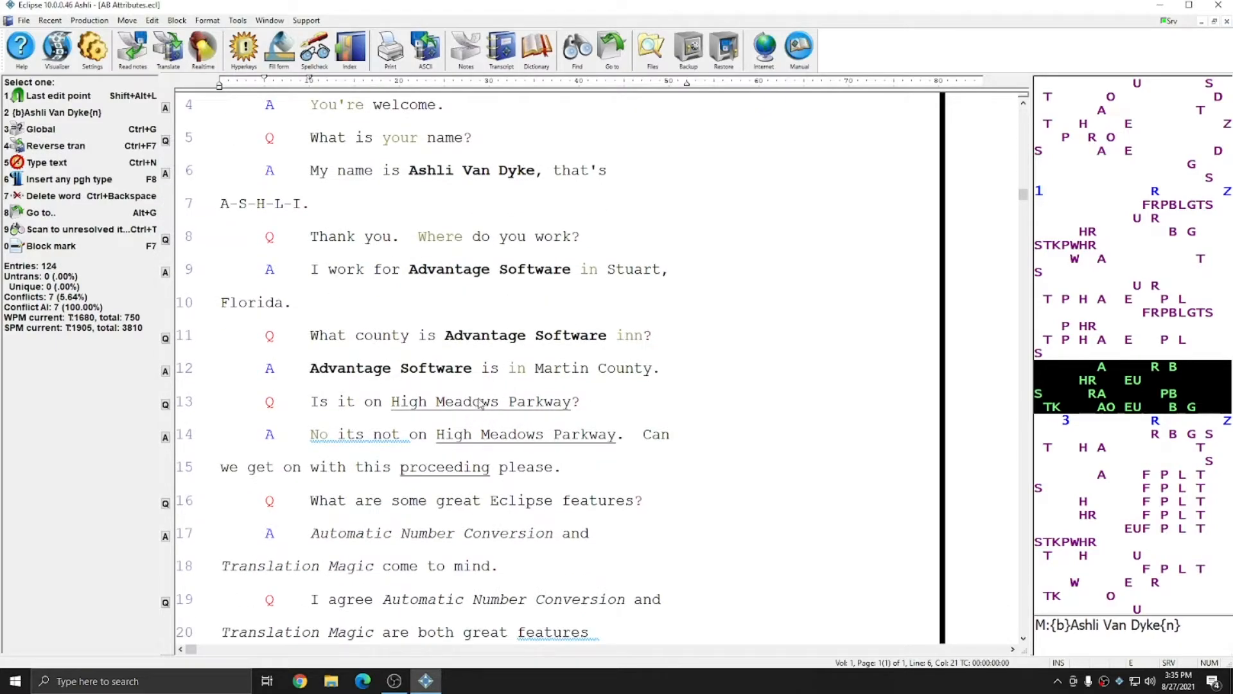
{"action": "left_click", "coordinate": [393, 404]}
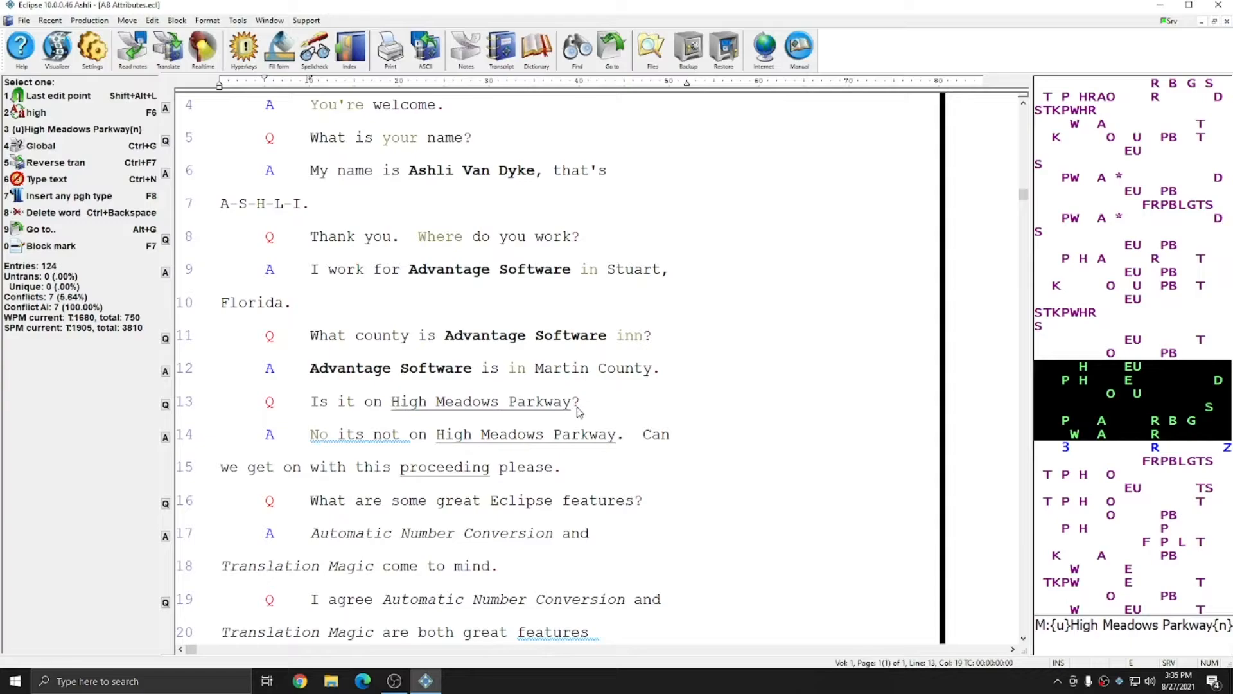
{"action": "scroll", "coordinate": [576, 411], "scroll_direction": "down", "scroll_amount": 1}
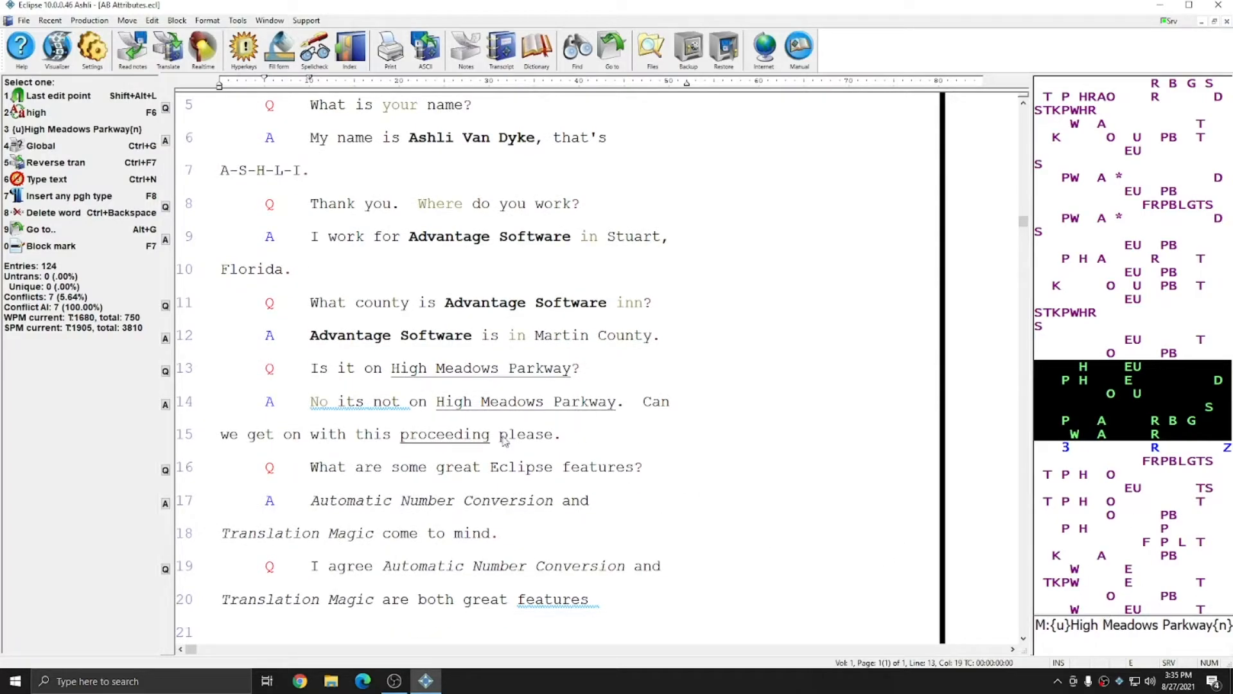
{"action": "left_click", "coordinate": [313, 501]}
{"action": "scroll", "coordinate": [315, 501], "scroll_direction": "down", "scroll_amount": 1}
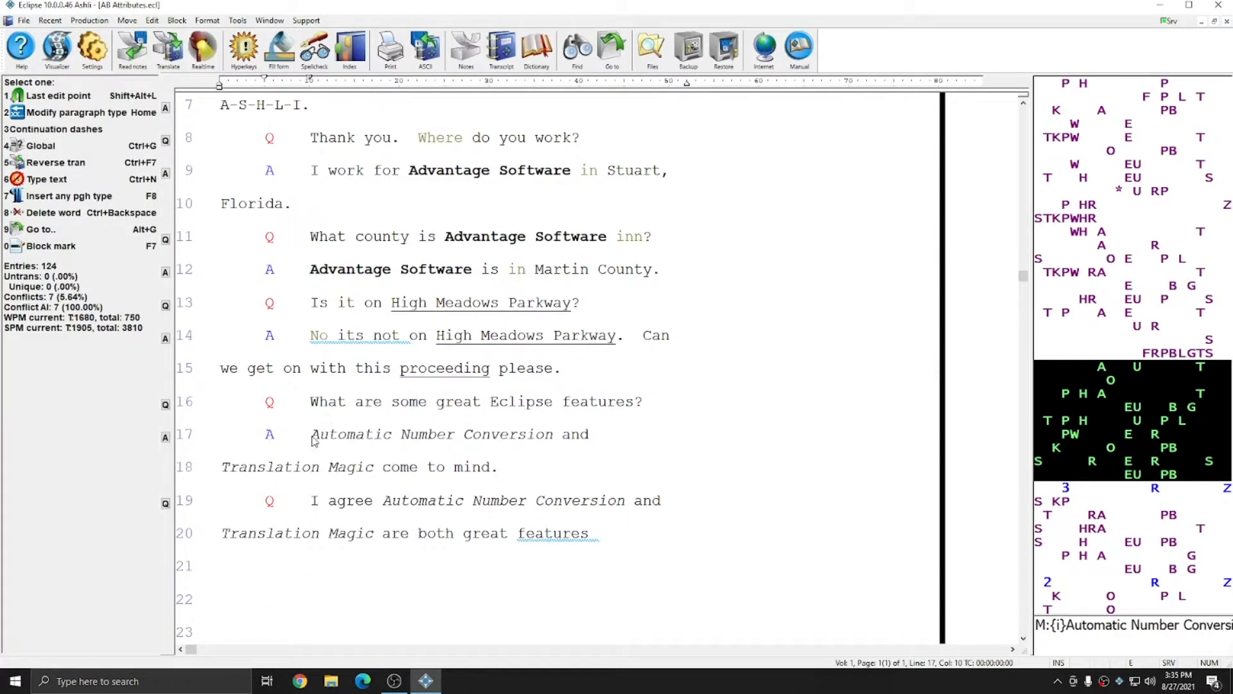
{"action": "left_click", "coordinate": [226, 467]}
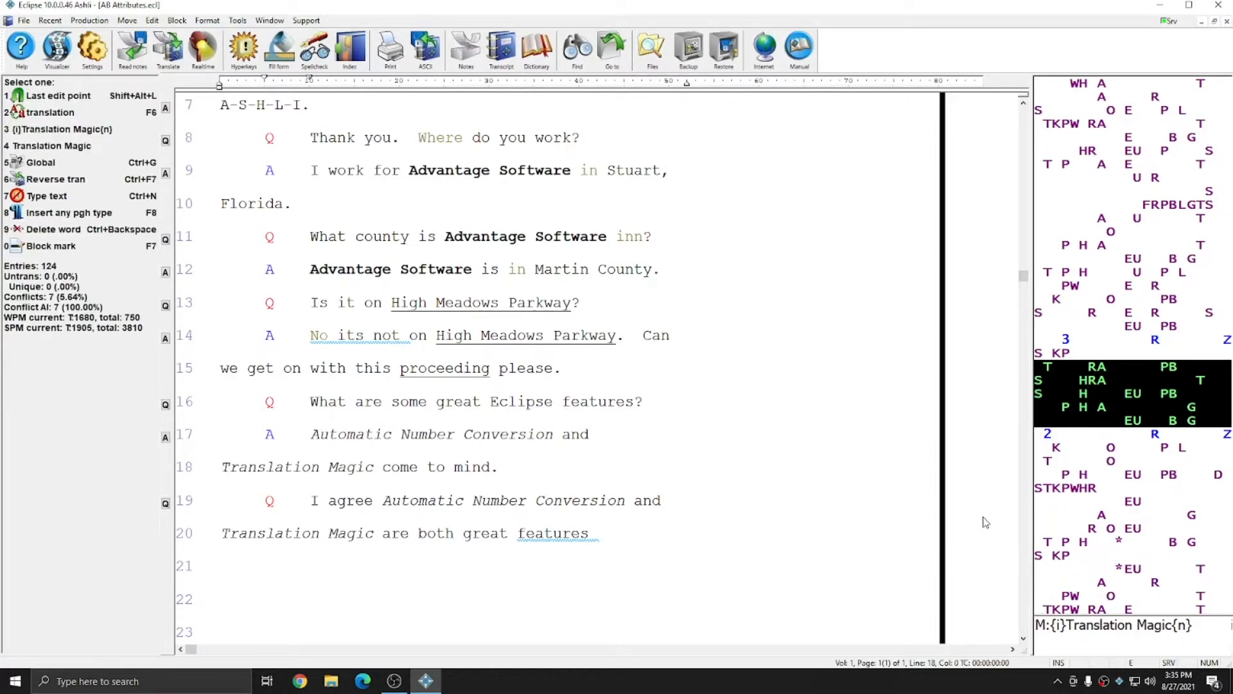
{"action": "scroll", "coordinate": [402, 249], "scroll_direction": "up", "scroll_amount": 4}
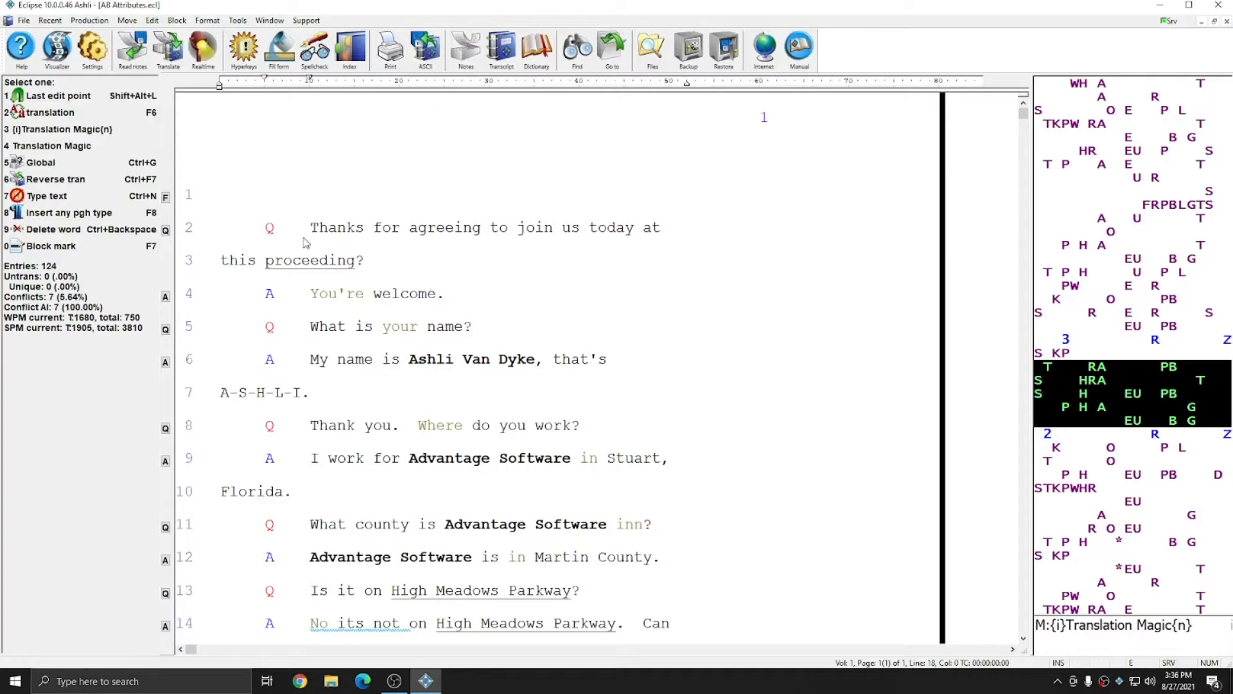
- Close the transcript and start translating the AB Attributes notes in virtual realtime mode with stroke playback paused
{"action": "key", "text": "Escape"}
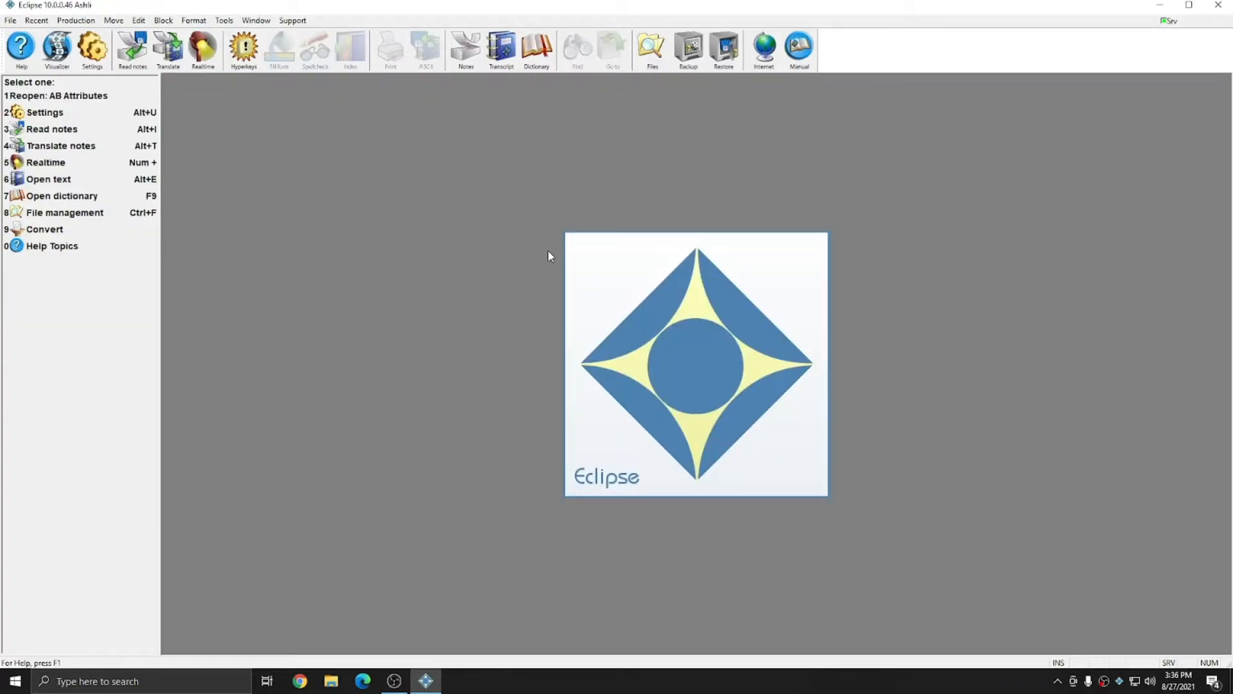
{"action": "key", "text": "alt+t"}
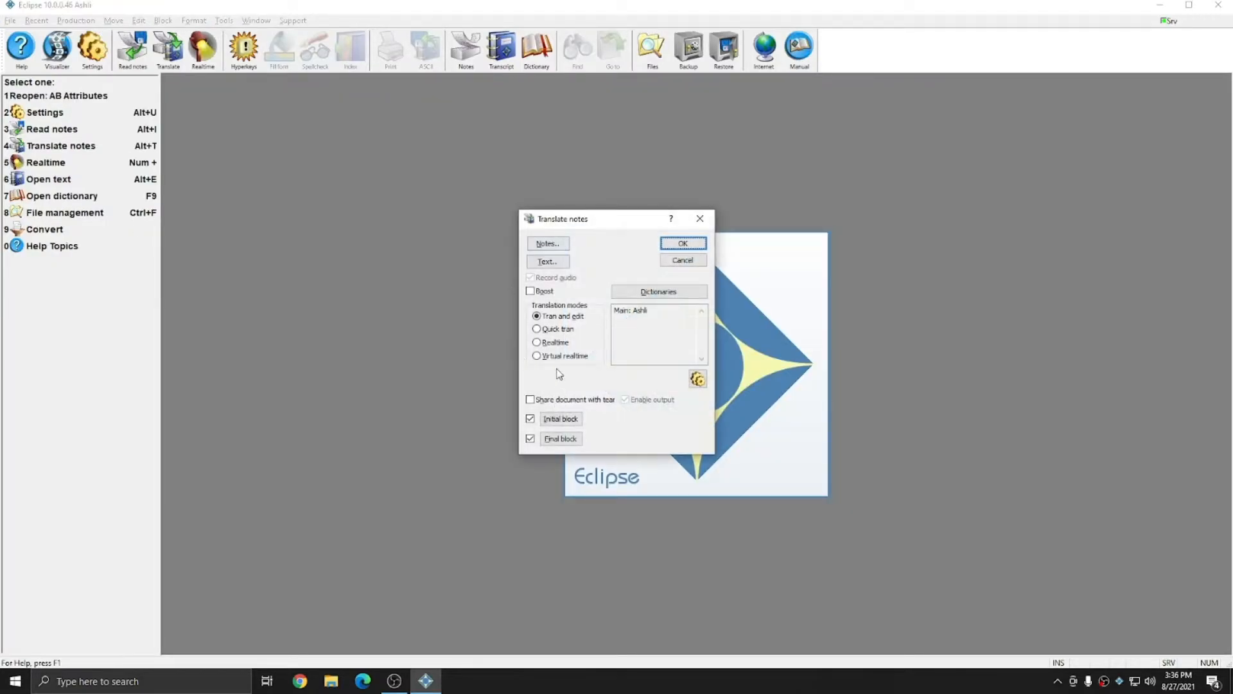
{"action": "left_click", "coordinate": [683, 244]}
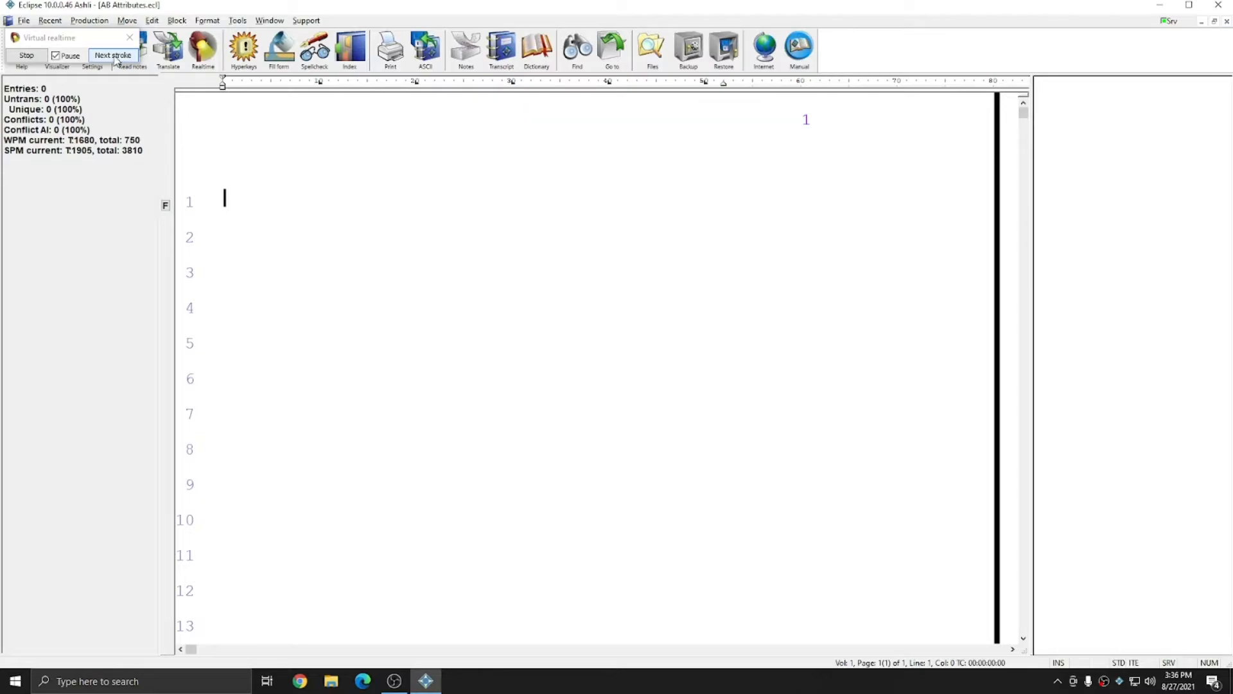
- Advance the virtual realtime stroke by stroke through "Thanks for agreeing to join us" in the first question
{"action": "left_click", "coordinate": [115, 59]}
{"action": "left_click", "coordinate": [116, 59]}
{"action": "left_click", "coordinate": [116, 59]}
{"action": "left_click", "coordinate": [116, 58]}
{"action": "left_click", "coordinate": [115, 59]}
{"action": "left_click", "coordinate": [115, 58]}
{"action": "left_click", "coordinate": [116, 59]}
{"action": "left_click", "coordinate": [116, 59]}
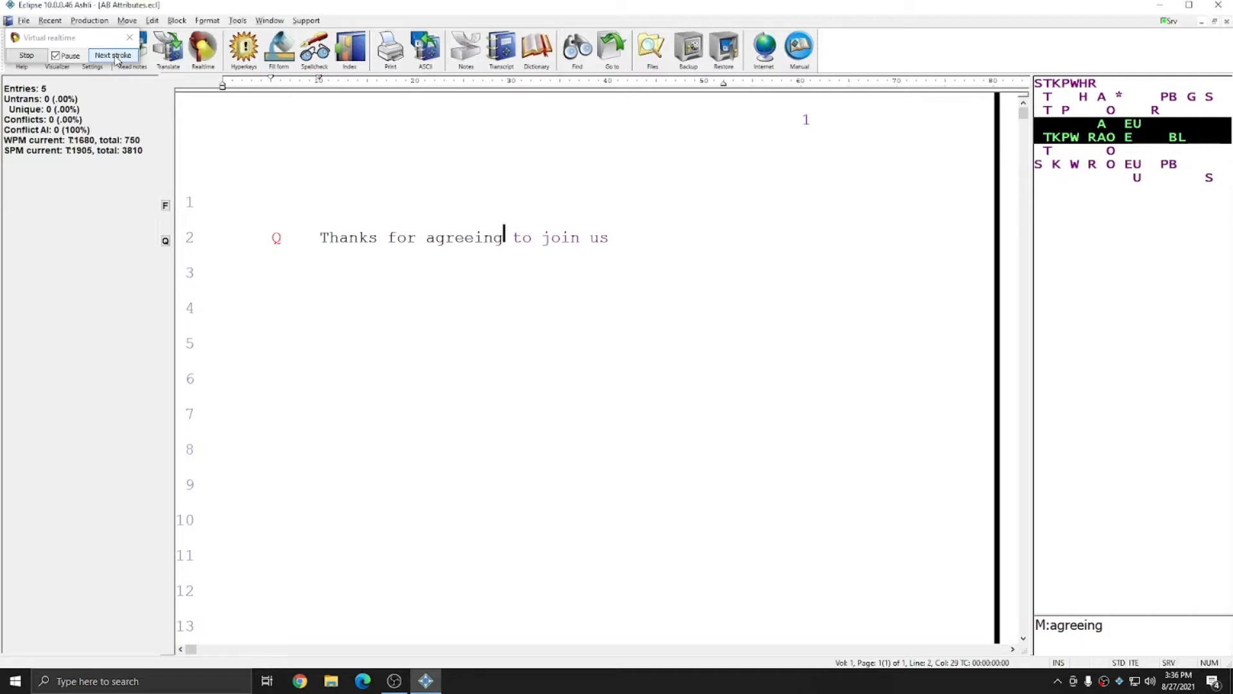
- Continue stroke playback through "today at this" and the underlined word "proceeding" on line 3
{"action": "left_click", "coordinate": [116, 58]}
{"action": "left_click", "coordinate": [115, 59]}
{"action": "left_click", "coordinate": [115, 59]}
{"action": "left_click", "coordinate": [115, 58]}
{"action": "left_click", "coordinate": [115, 58]}
{"action": "left_click", "coordinate": [115, 58]}
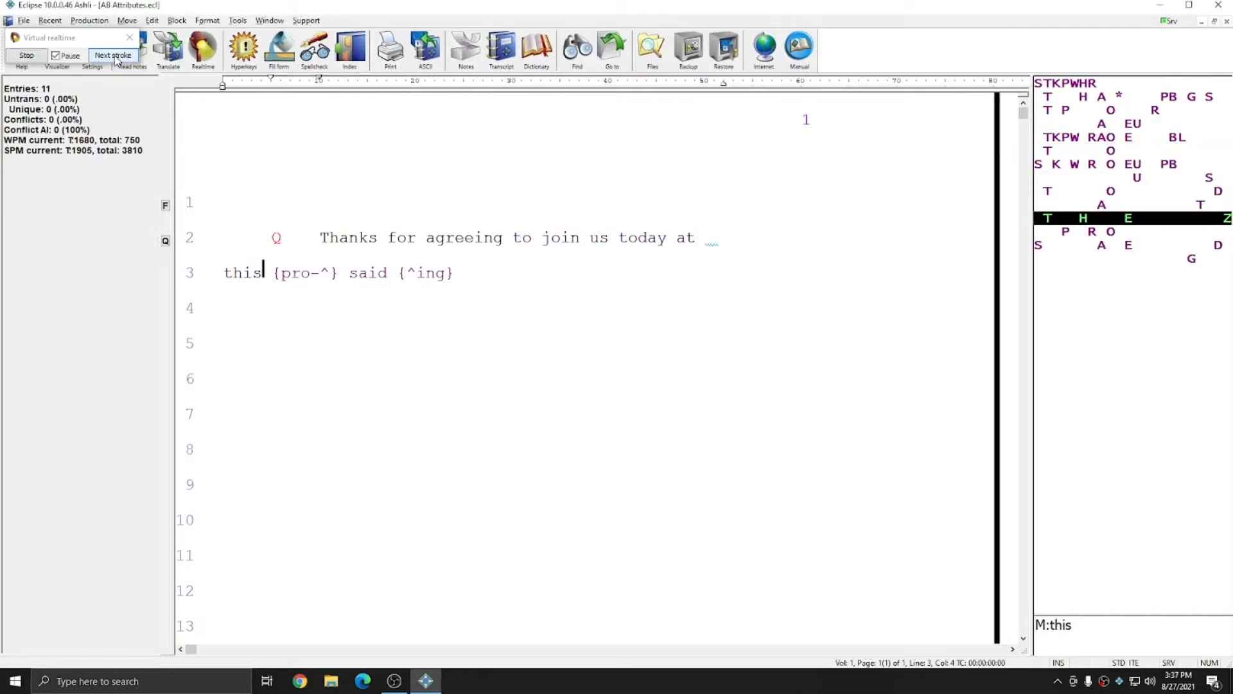
{"action": "left_click", "coordinate": [115, 59]}
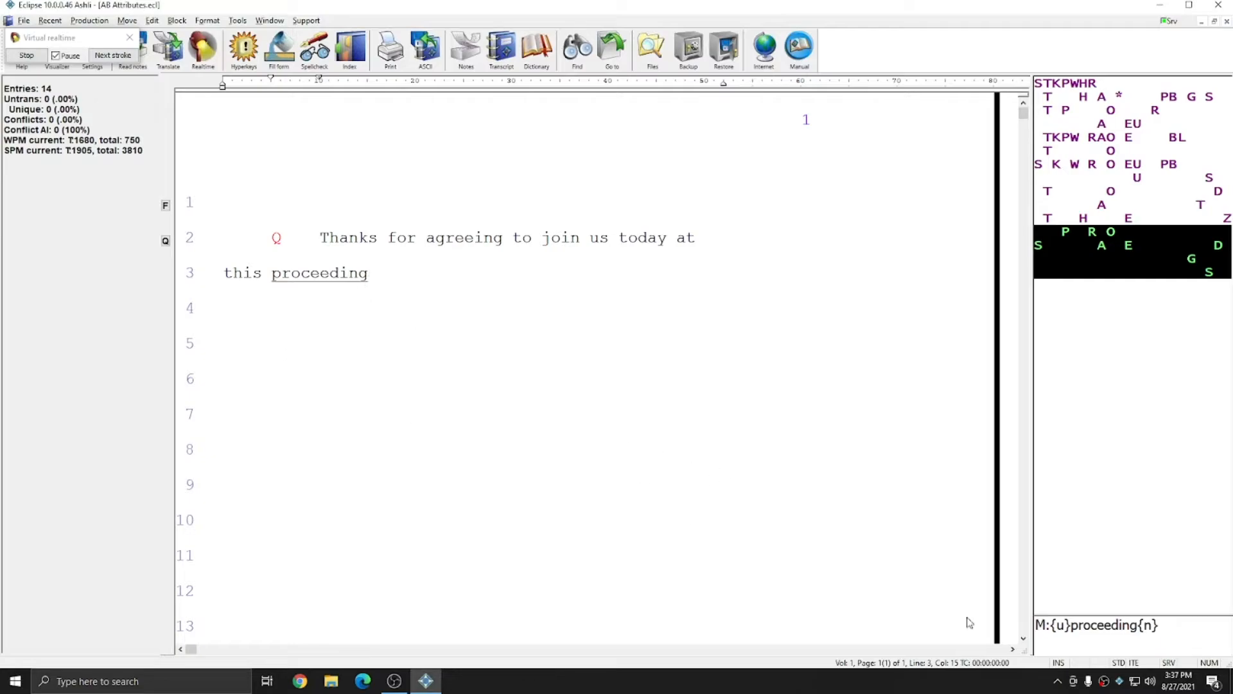
{"action": "left_click", "coordinate": [107, 59]}
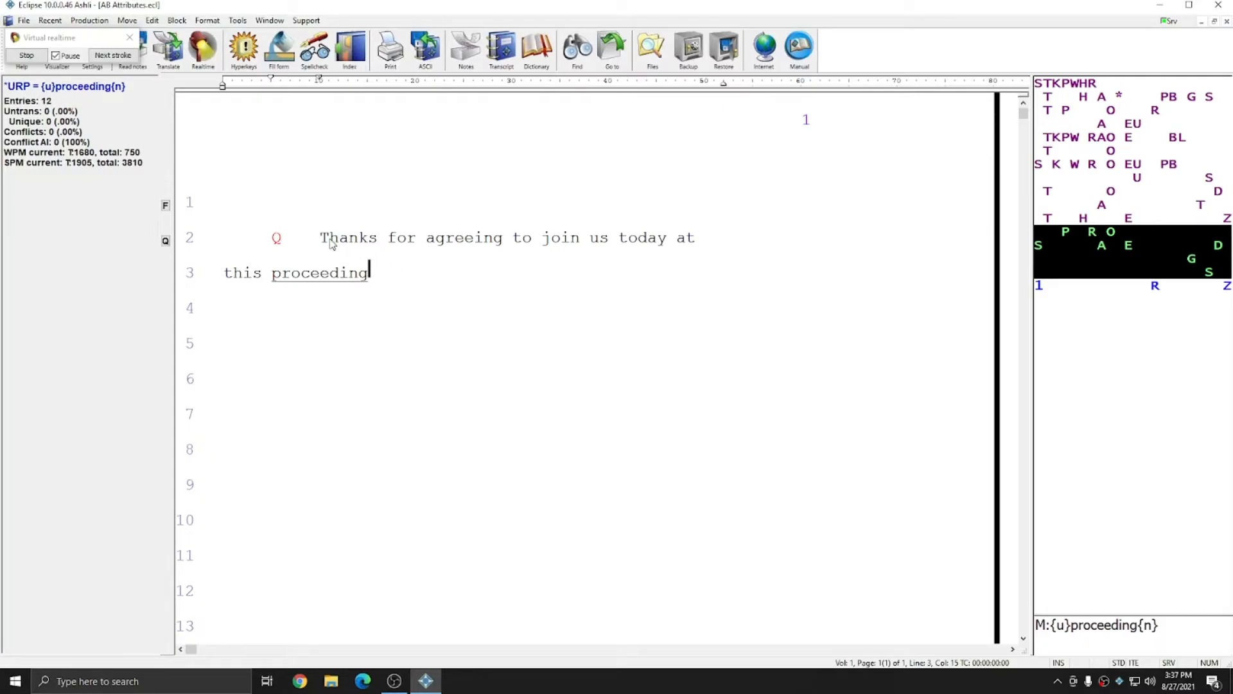
- Play the strokes for the answer "You're welcome." and the start of the question "What is your name"
{"action": "left_click", "coordinate": [112, 63]}
{"action": "left_click", "coordinate": [112, 62]}
{"action": "left_click", "coordinate": [112, 62]}
{"action": "left_click", "coordinate": [112, 62]}
{"action": "left_click", "coordinate": [112, 62]}
{"action": "left_click", "coordinate": [112, 62]}
{"action": "left_click", "coordinate": [112, 62]}
{"action": "left_click", "coordinate": [112, 62]}
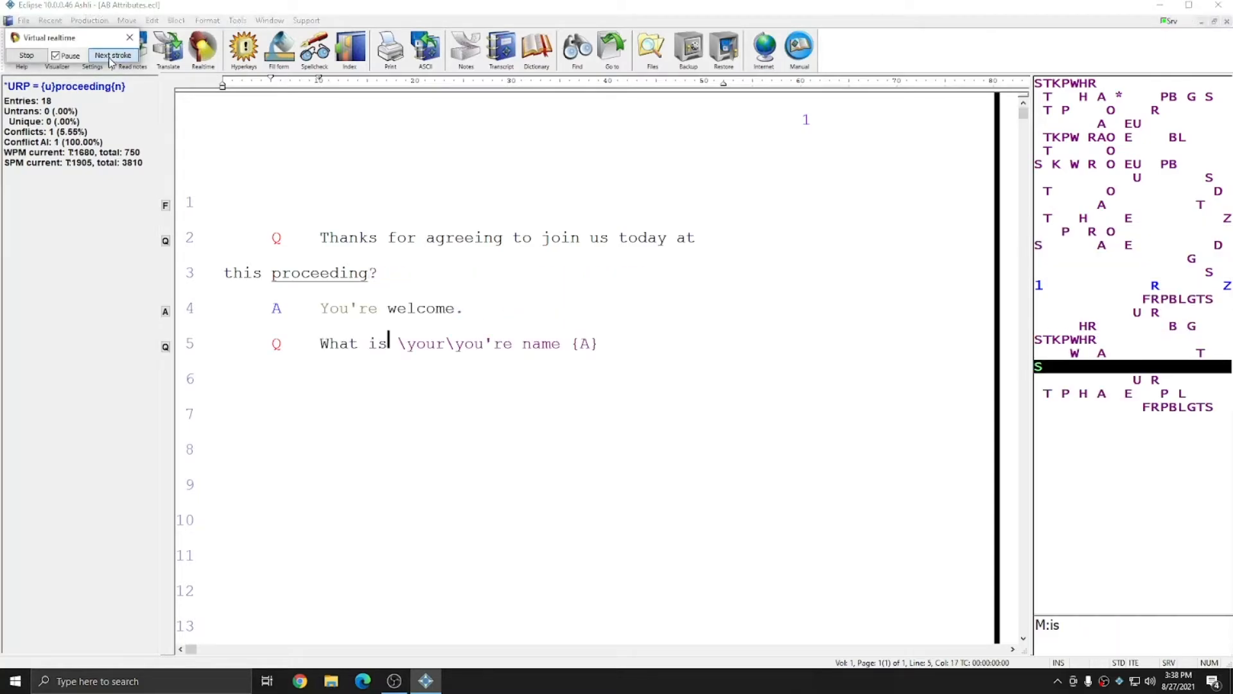
- Play the strokes that complete the name question and the answer containing the bold witness name
{"action": "left_click", "coordinate": [110, 59]}
{"action": "left_click", "coordinate": [109, 58]}
{"action": "left_click", "coordinate": [110, 58]}
{"action": "left_click", "coordinate": [110, 59]}
{"action": "left_click", "coordinate": [110, 59]}
{"action": "left_click", "coordinate": [110, 59]}
{"action": "left_click", "coordinate": [110, 59]}
{"action": "left_click", "coordinate": [109, 58]}
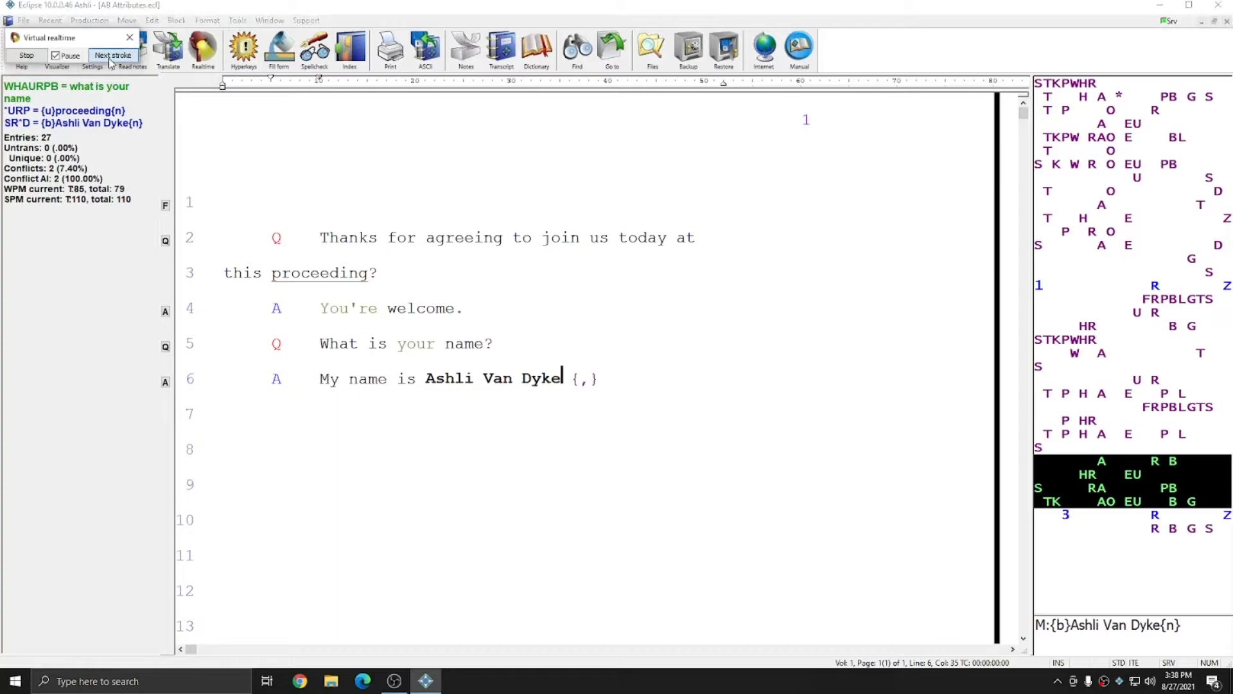
- Play the strokes from the witness's spelled first name through the county question to "Advantage Software is" on line 12
{"action": "left_click", "coordinate": [110, 59]}
{"action": "left_click", "coordinate": [111, 59]}
{"action": "left_click", "coordinate": [110, 59]}
{"action": "left_click", "coordinate": [110, 59]}
{"action": "left_click", "coordinate": [110, 59]}
{"action": "left_click", "coordinate": [110, 59]}
{"action": "left_click", "coordinate": [111, 59]}
{"action": "left_click", "coordinate": [110, 59]}
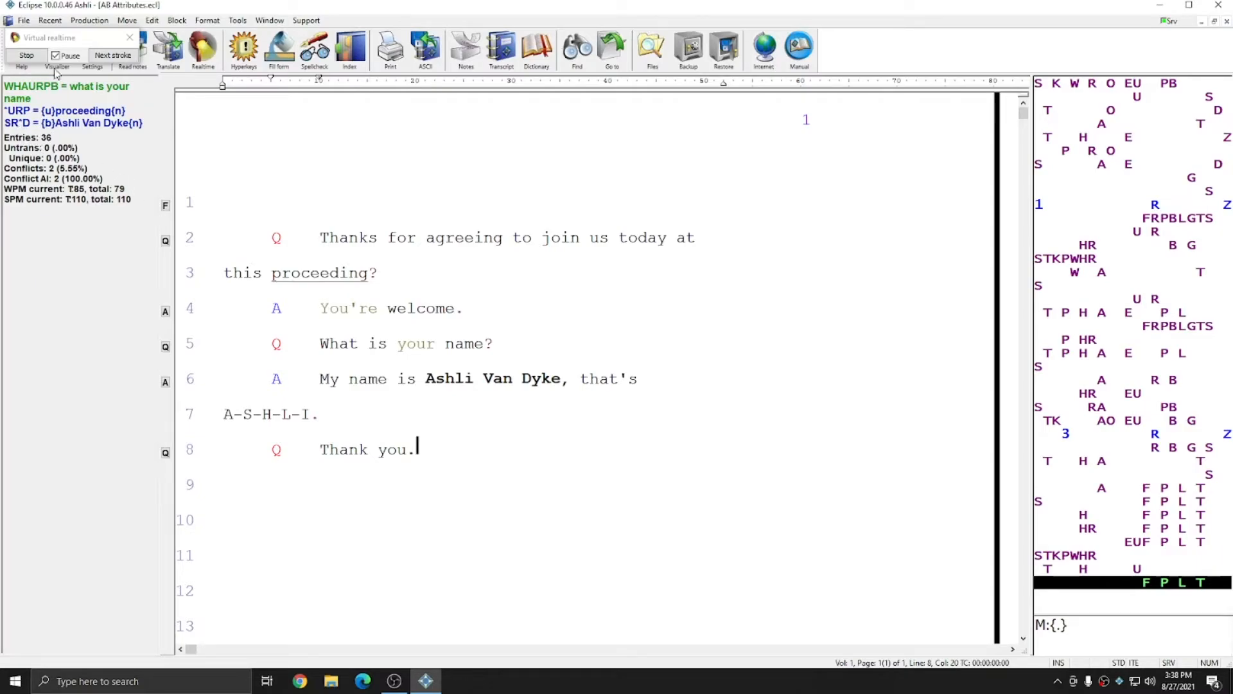
{"action": "left_click", "coordinate": [107, 58]}
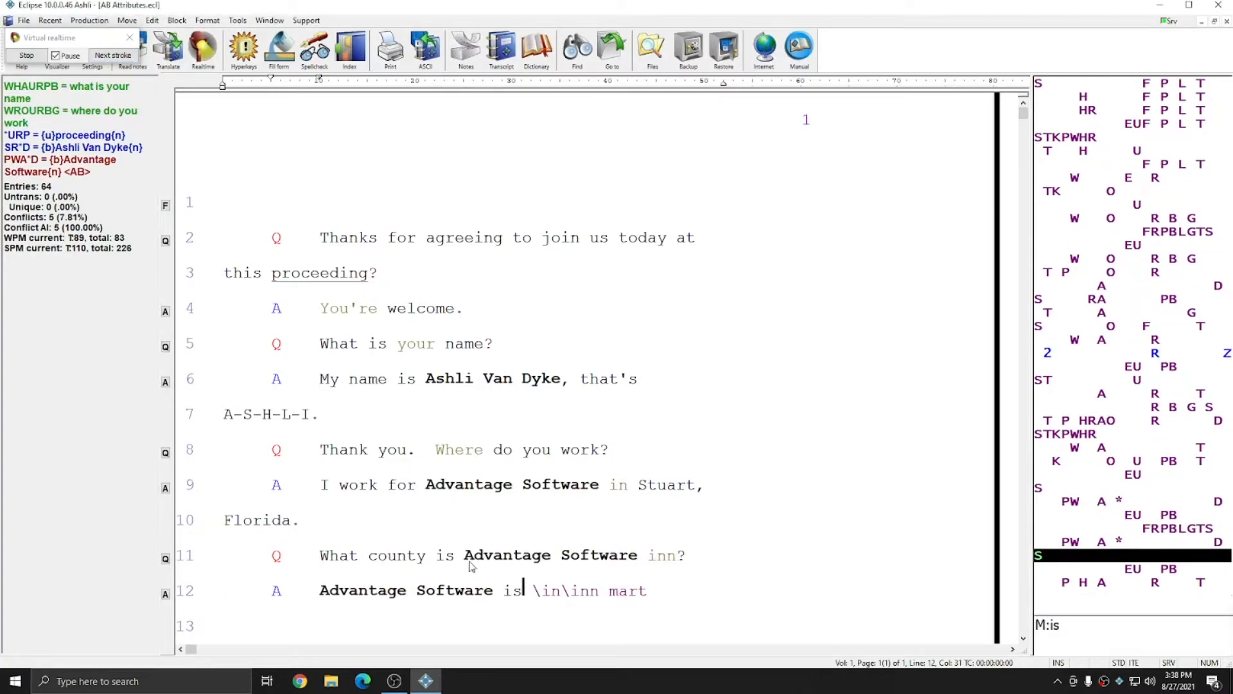
- Examine the dictionary entry for "Advantage Software" on lines 11 and 12, and return the cursor to the end of the text
{"action": "left_click", "coordinate": [469, 355]}
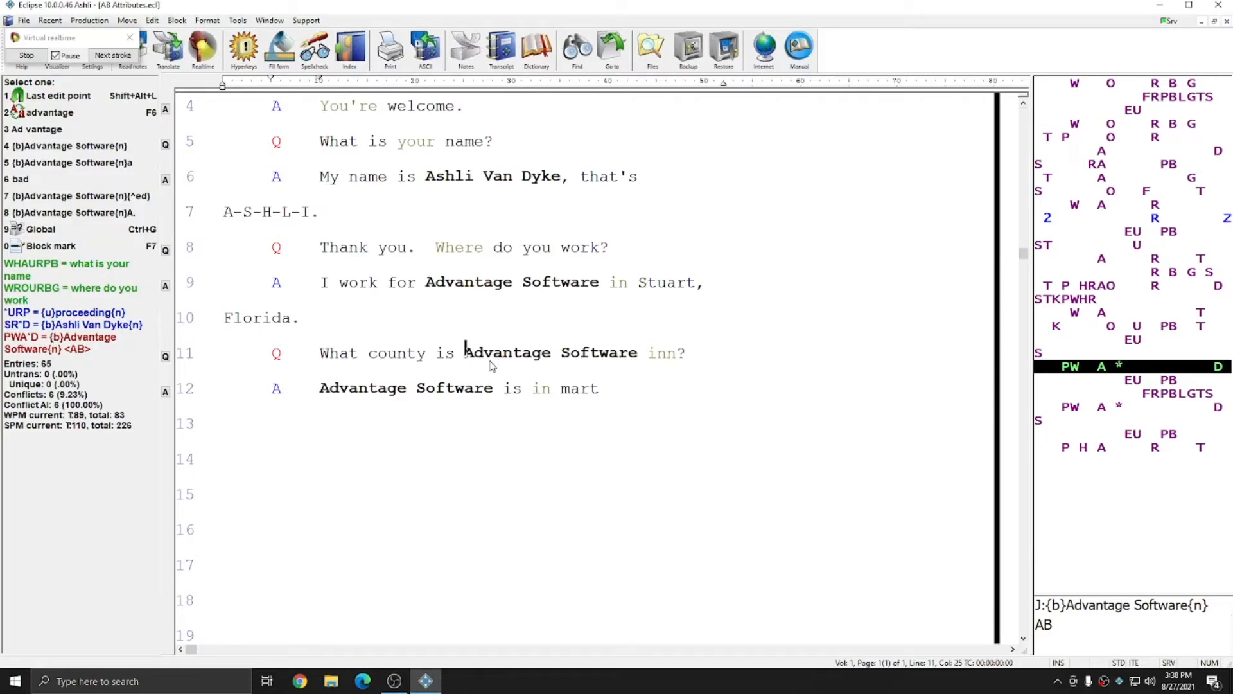
{"action": "left_click", "coordinate": [332, 391]}
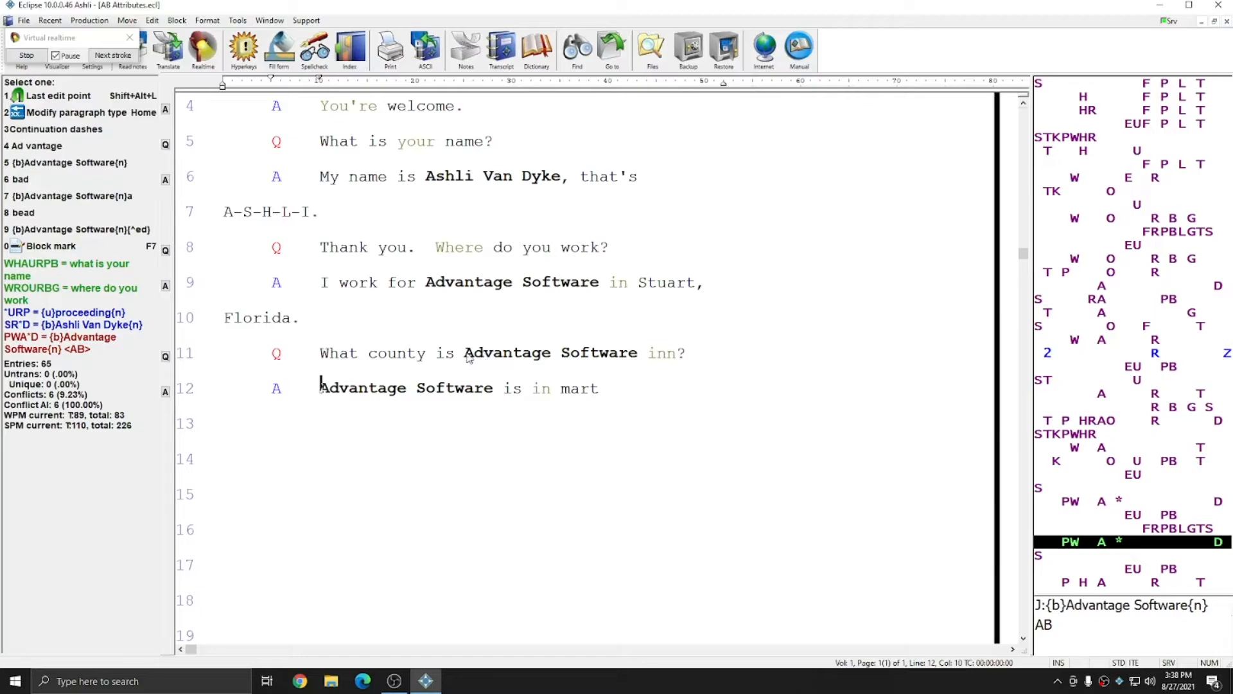
{"action": "left_click", "coordinate": [642, 397]}
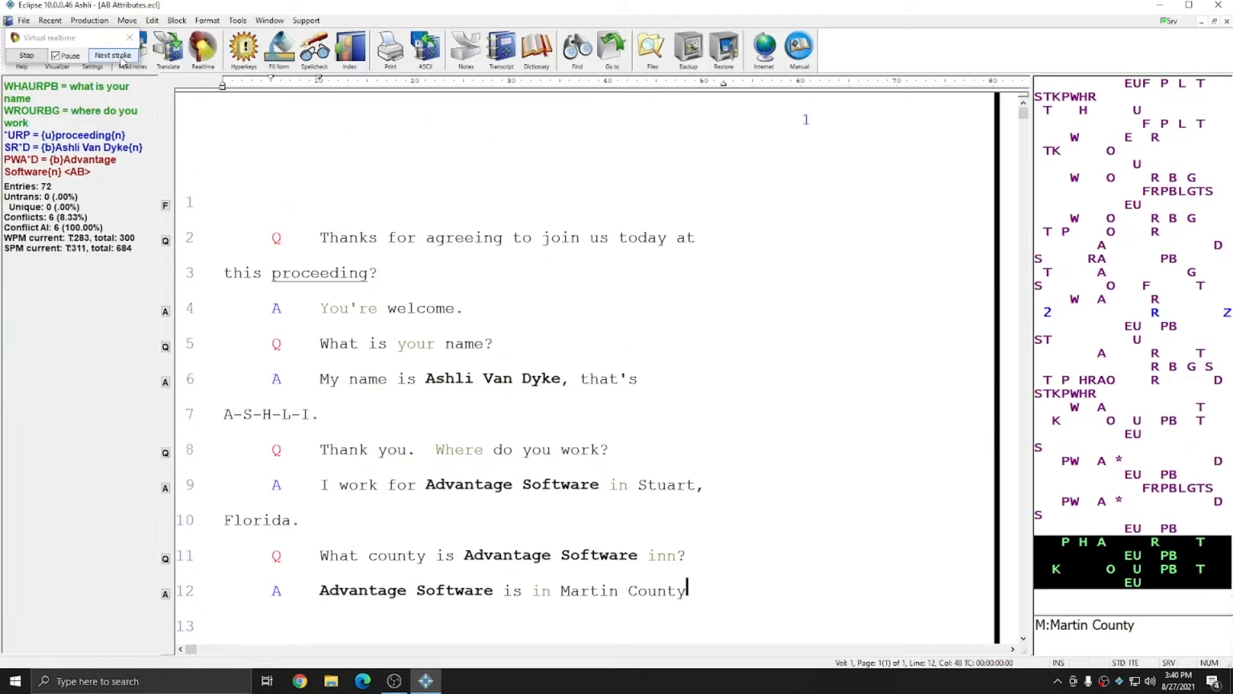
- Play the strokes that finish "Martin County." and begin the question "Is it on"
{"action": "left_click", "coordinate": [121, 59]}
{"action": "left_click", "coordinate": [120, 58]}
{"action": "left_click", "coordinate": [121, 58]}
{"action": "left_click", "coordinate": [120, 58]}
{"action": "left_click", "coordinate": [119, 57]}
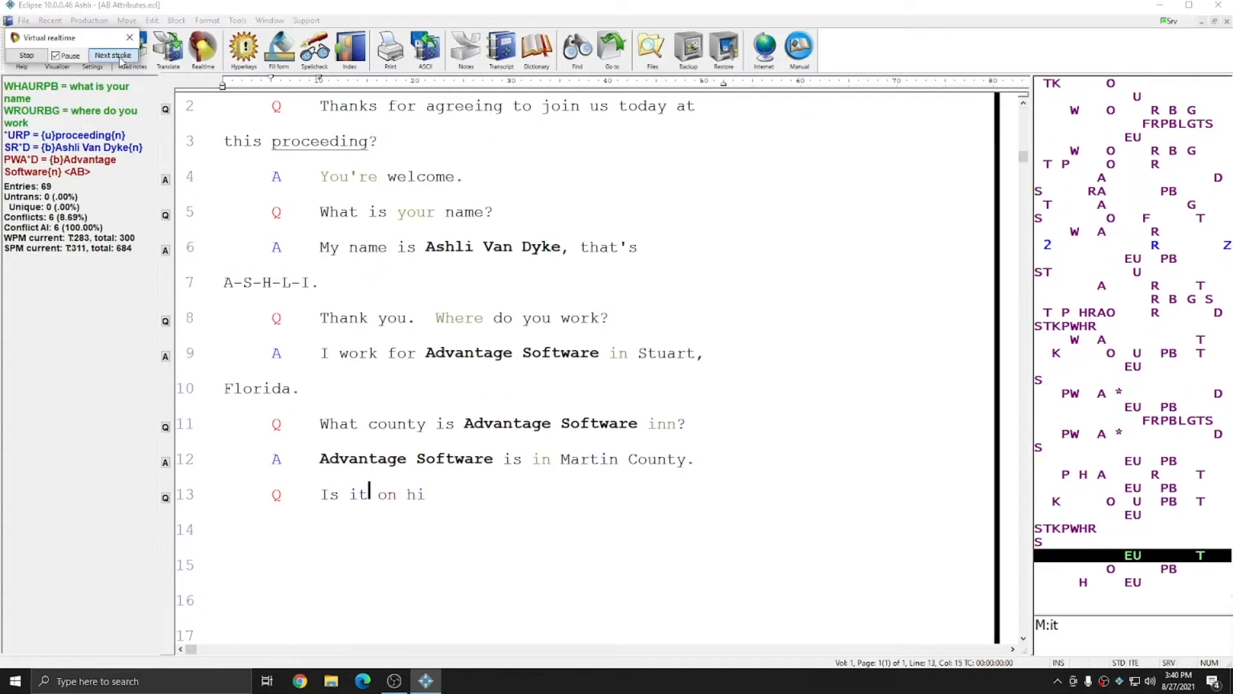
- Play the strokes that write the underlined "High Meadows Parkway" in the line 13 question
{"action": "left_click", "coordinate": [121, 58]}
{"action": "left_click", "coordinate": [121, 59]}
{"action": "left_click", "coordinate": [121, 58]}
{"action": "left_click", "coordinate": [121, 58]}
{"action": "left_click", "coordinate": [121, 58]}
{"action": "left_click", "coordinate": [120, 58]}
{"action": "left_click", "coordinate": [121, 59]}
{"action": "left_click", "coordinate": [121, 59]}
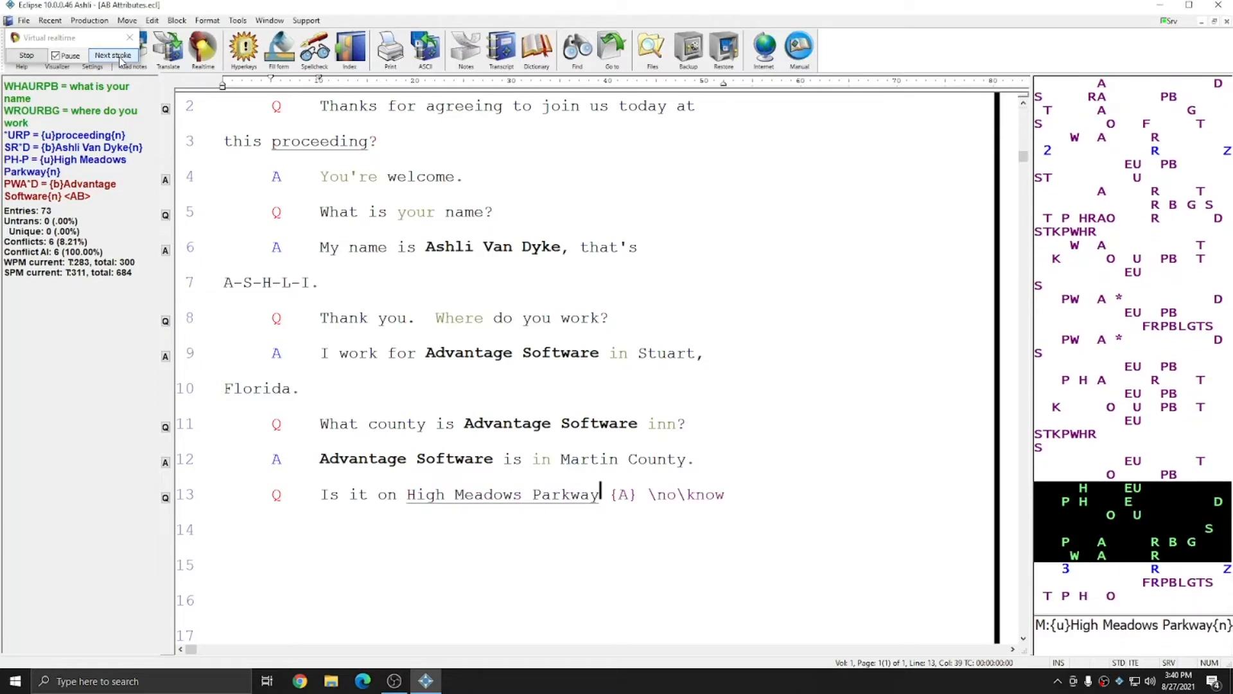
- Play the strokes through "Can we get on with this" and inspect the entry for "High Meadows Parkway" on line 14
{"action": "left_click", "coordinate": [121, 58]}
{"action": "left_click", "coordinate": [121, 58]}
{"action": "left_click", "coordinate": [120, 59]}
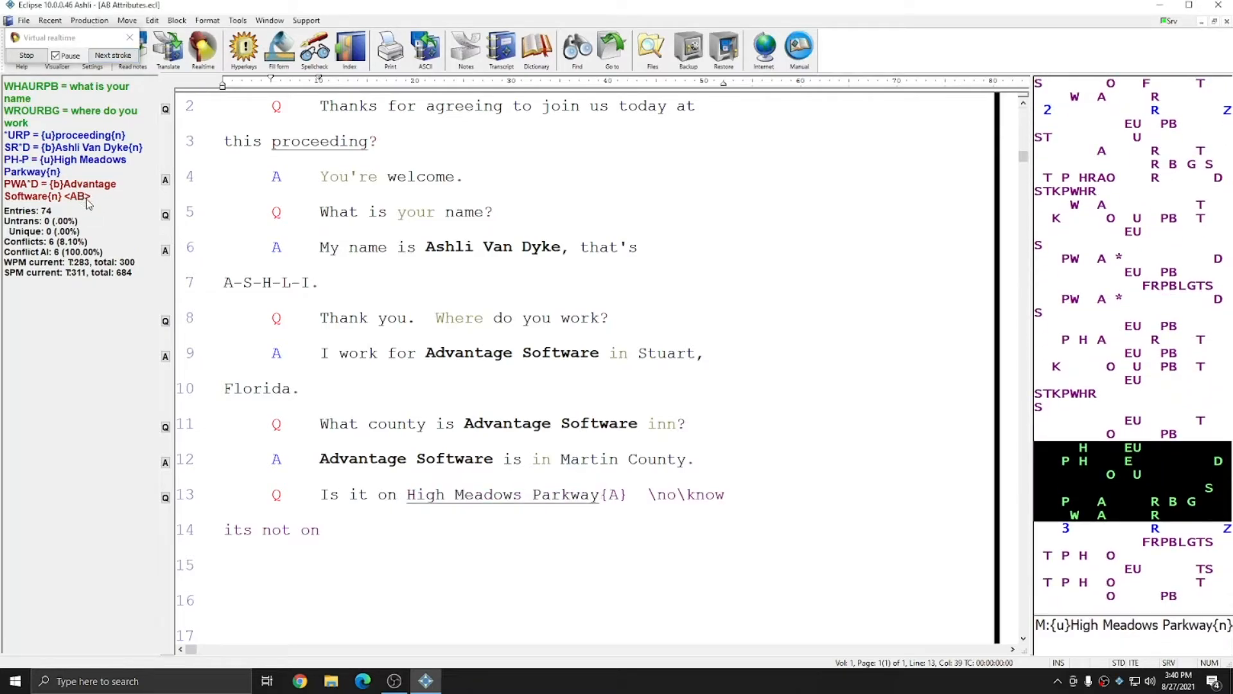
{"action": "left_click", "coordinate": [113, 57]}
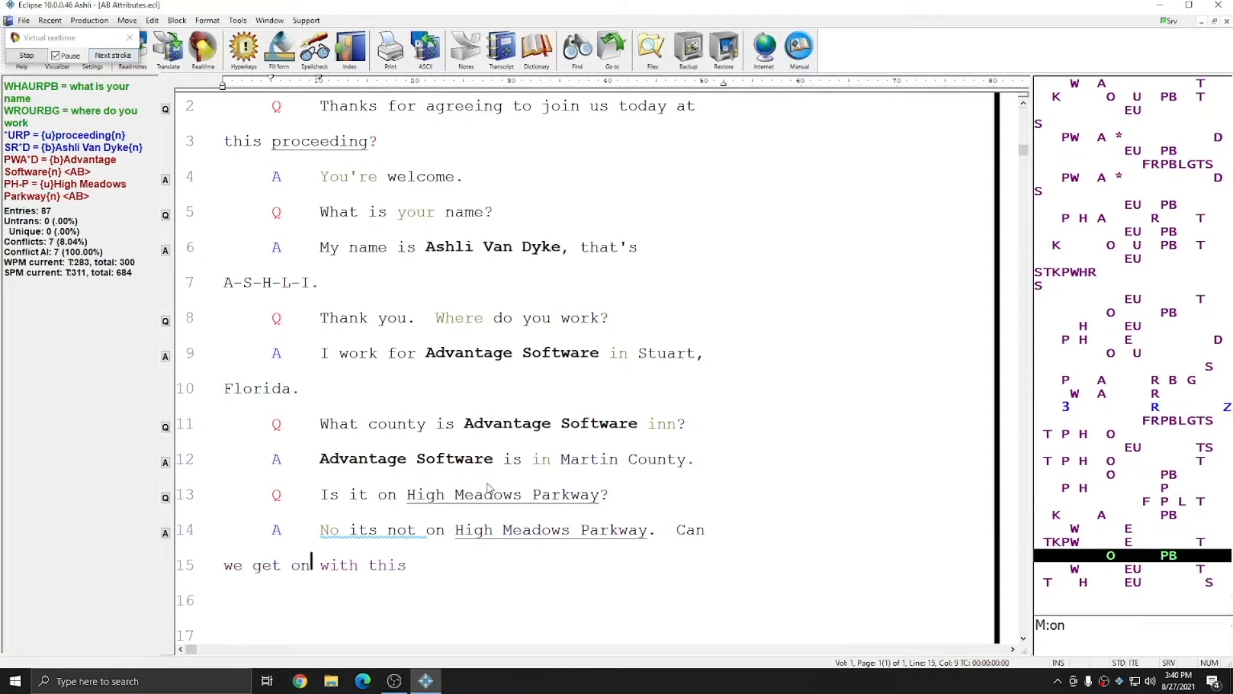
{"action": "left_click", "coordinate": [457, 530]}
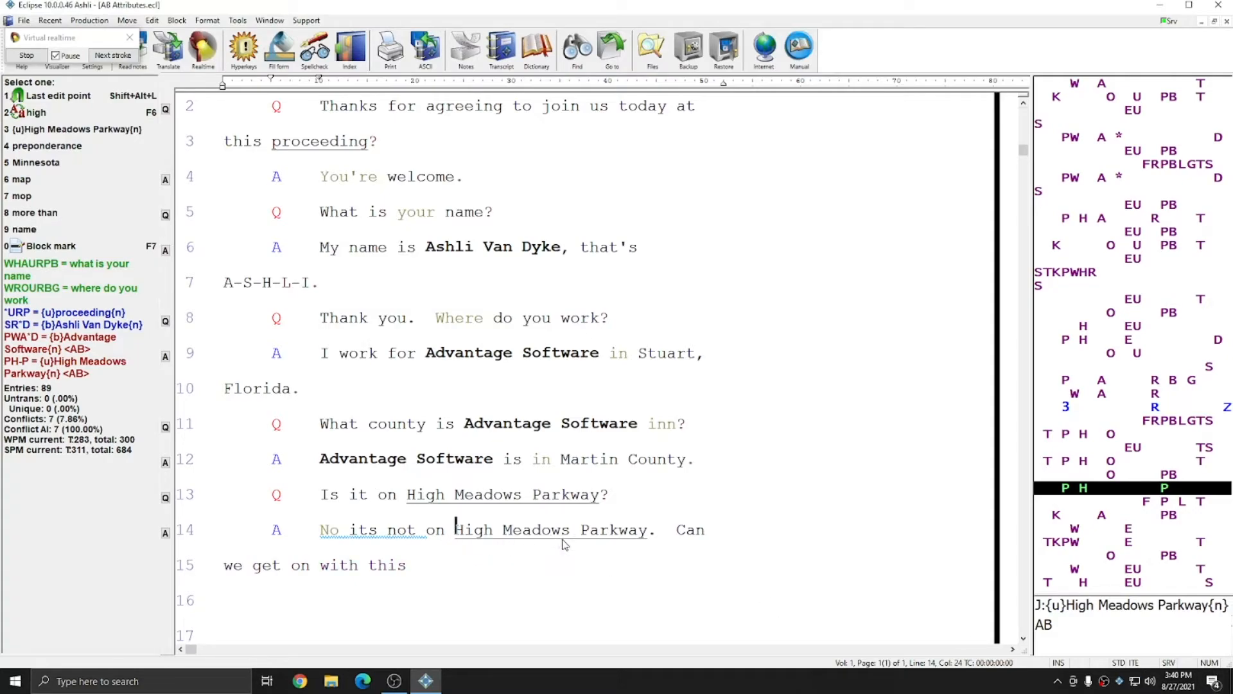
- Play the strokes for "proceeding please." and the question "What are some great Eclipse"
{"action": "left_click", "coordinate": [108, 58]}
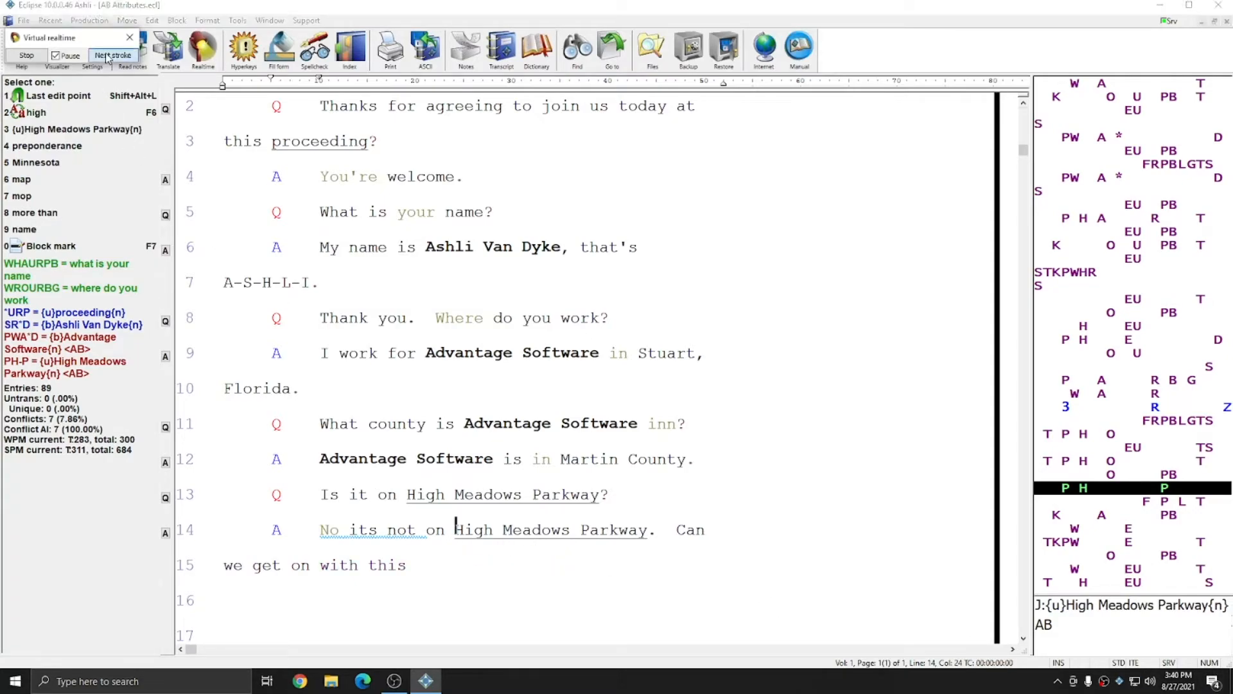
{"action": "left_click", "coordinate": [108, 58]}
{"action": "left_click", "coordinate": [108, 58]}
{"action": "left_click", "coordinate": [108, 58]}
{"action": "left_click", "coordinate": [108, 58]}
{"action": "left_click", "coordinate": [108, 57]}
{"action": "left_click", "coordinate": [108, 58]}
{"action": "left_click", "coordinate": [108, 58]}
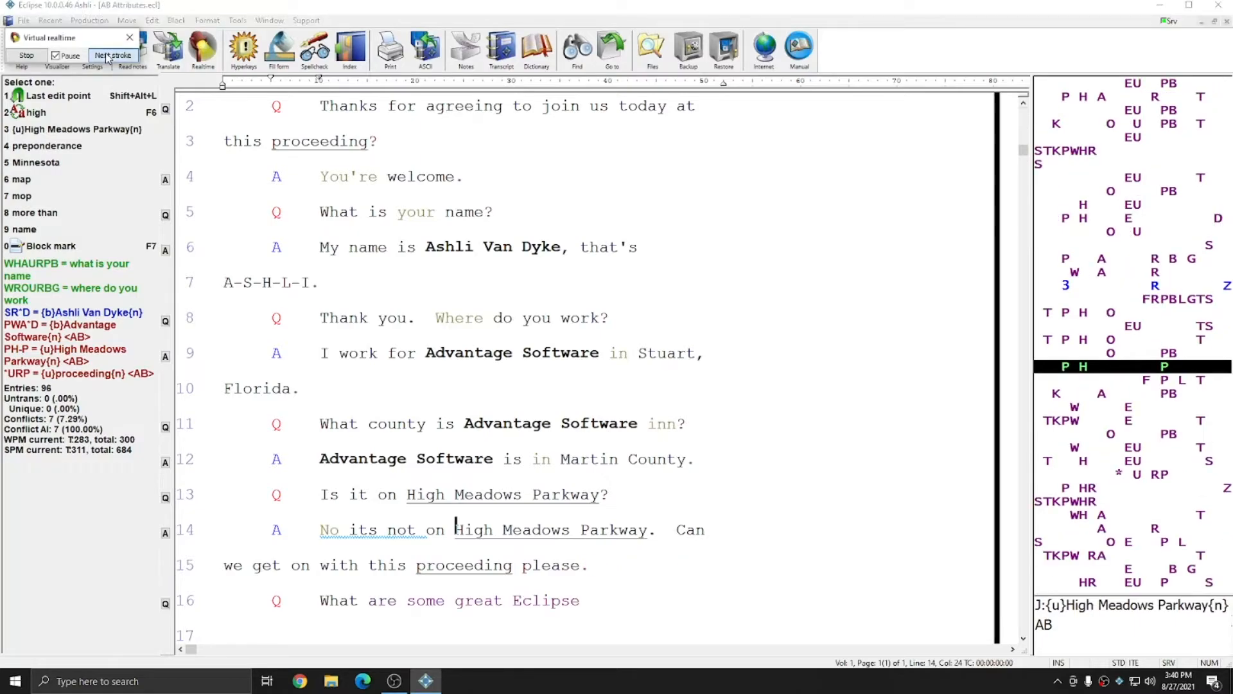
- Play the strokes that finish the Eclipse features question and write the italic "Automatic Number Conversion"
{"action": "left_click", "coordinate": [108, 58]}
{"action": "left_click", "coordinate": [108, 58]}
{"action": "left_click", "coordinate": [107, 57]}
{"action": "left_click", "coordinate": [108, 58]}
{"action": "left_click", "coordinate": [108, 58]}
{"action": "left_click", "coordinate": [108, 57]}
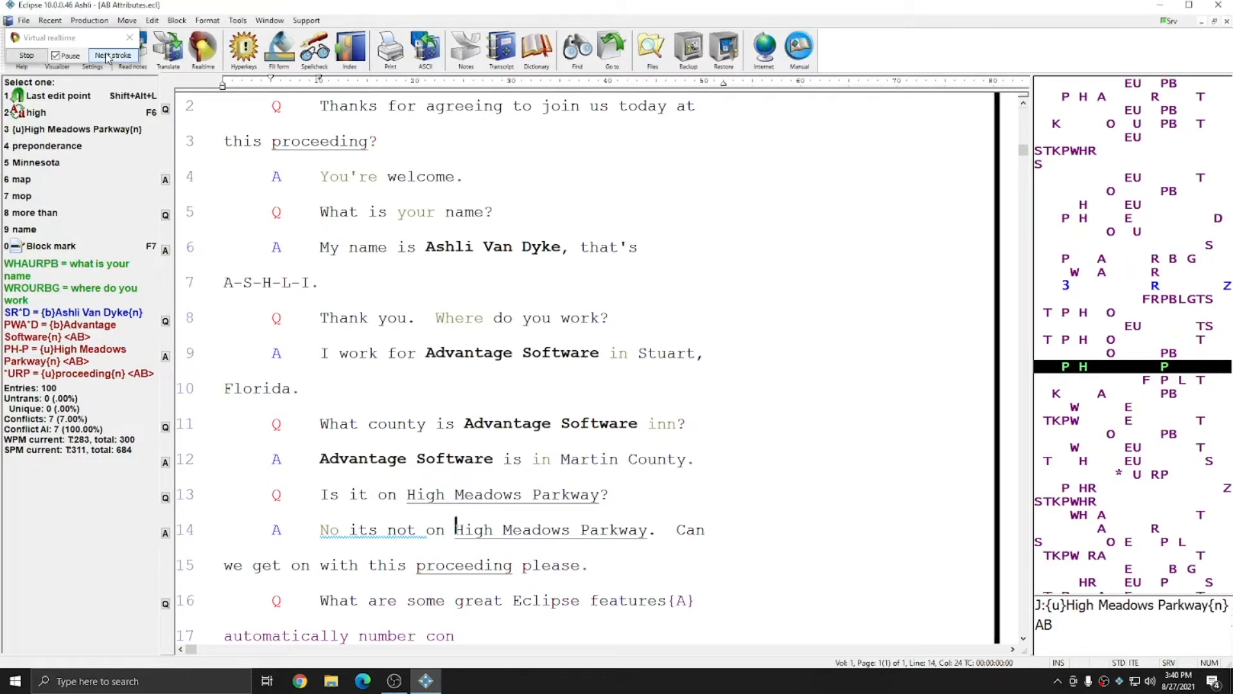
{"action": "left_click", "coordinate": [108, 58]}
{"action": "left_click", "coordinate": [108, 58]}
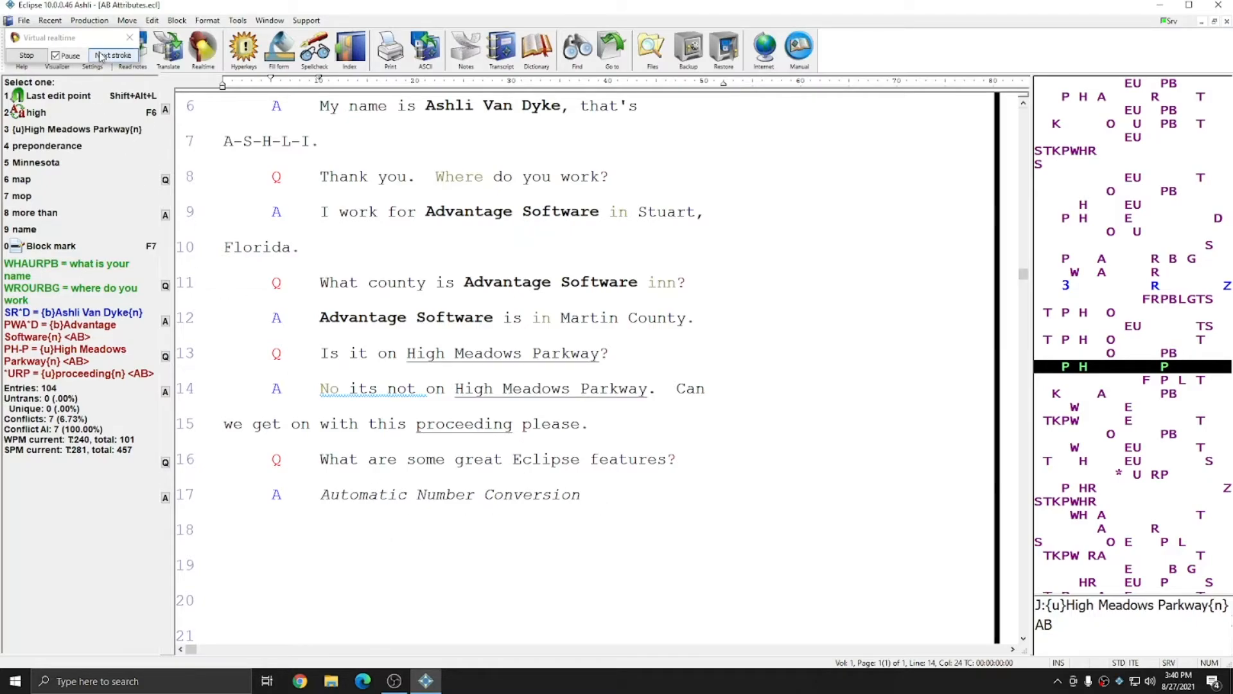
- Return the cursor to the realtime text and play the strokes for "and Translation Magic come" on lines 17 and 18
{"action": "left_click", "coordinate": [101, 57]}
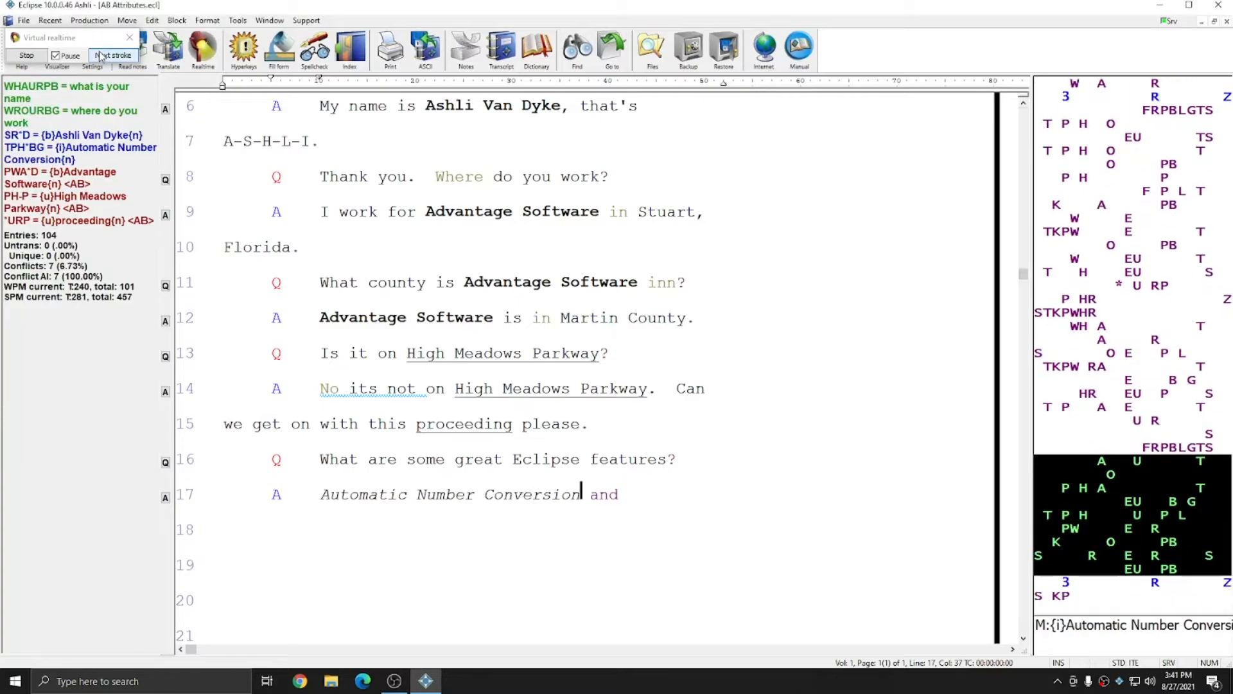
{"action": "left_click", "coordinate": [102, 56]}
{"action": "left_click", "coordinate": [102, 57]}
{"action": "left_click", "coordinate": [102, 56]}
{"action": "left_click", "coordinate": [101, 56]}
{"action": "left_click", "coordinate": [101, 57]}
{"action": "left_click", "coordinate": [102, 56]}
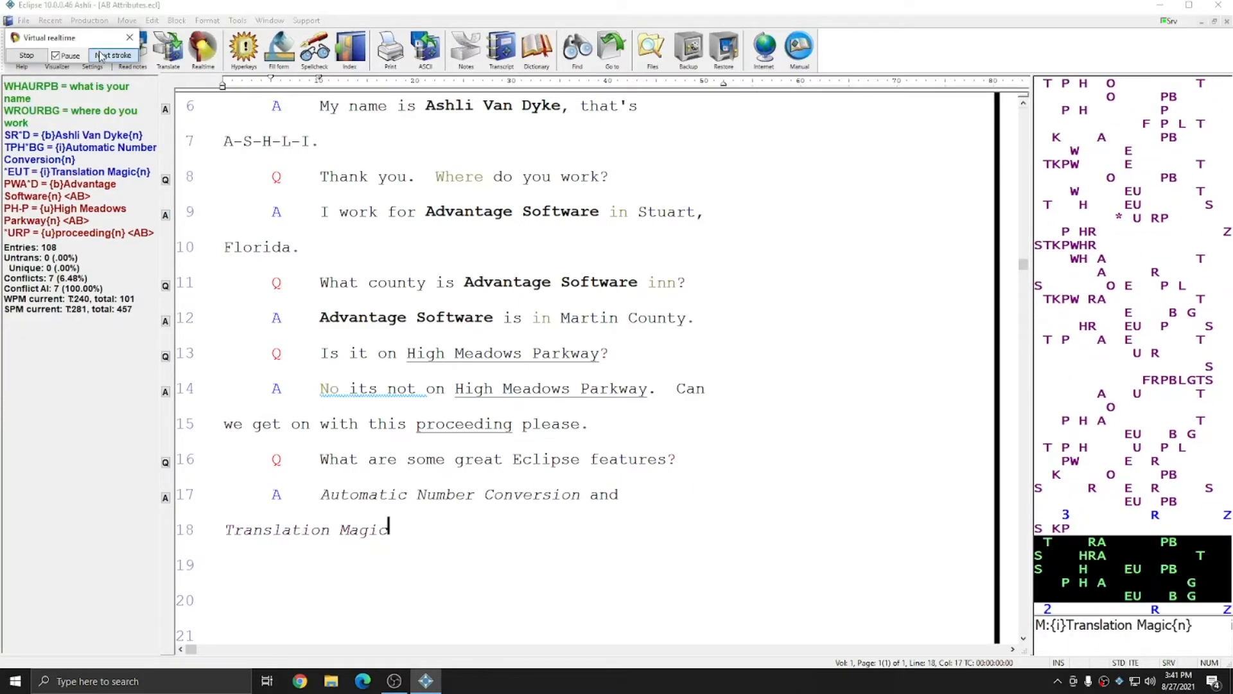
{"action": "left_click", "coordinate": [101, 56]}
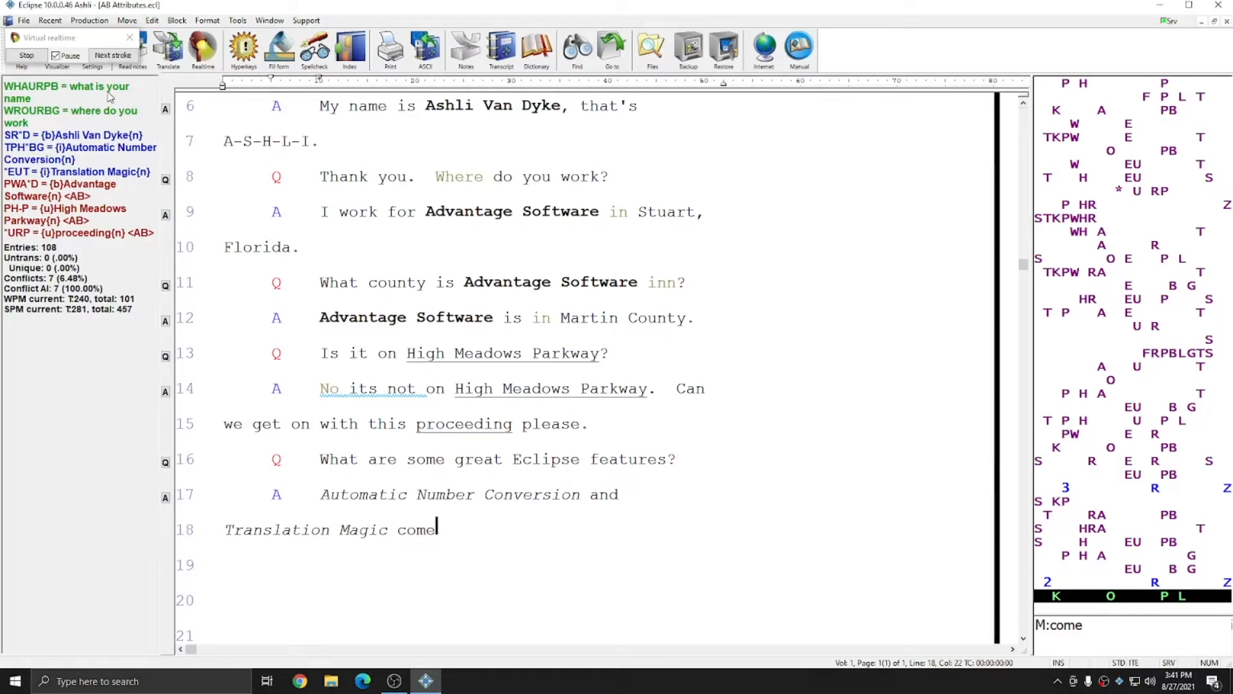
- Play the strokes that finish "come to mind." and write "I agree Automatic Number Conversion and" on line 19
{"action": "left_click", "coordinate": [107, 59]}
{"action": "left_click", "coordinate": [108, 59]}
{"action": "left_click", "coordinate": [108, 59]}
{"action": "left_click", "coordinate": [108, 59]}
{"action": "left_click", "coordinate": [108, 59]}
{"action": "left_click", "coordinate": [108, 59]}
{"action": "left_click", "coordinate": [108, 59]}
{"action": "left_click", "coordinate": [107, 59]}
{"action": "left_click", "coordinate": [108, 59]}
{"action": "left_click", "coordinate": [108, 59]}
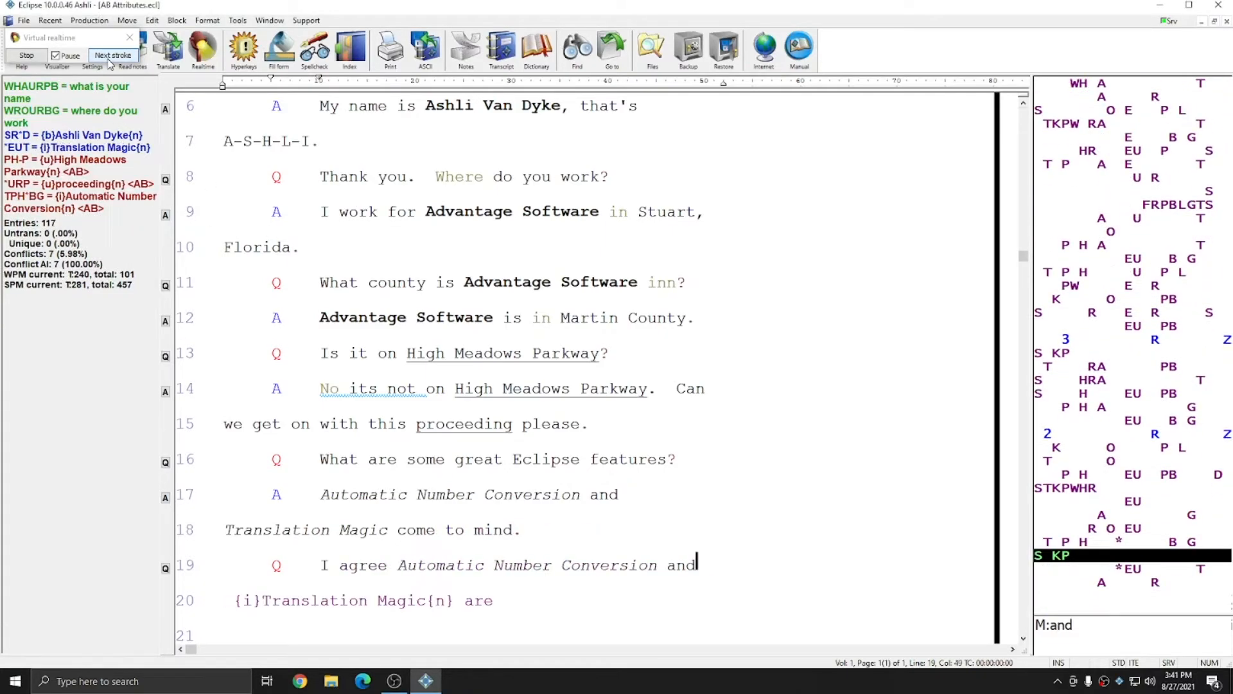
- Play the remaining strokes through "Translation Magic are both great features" and close the finished realtime translation
{"action": "left_click", "coordinate": [107, 59]}
{"action": "left_click", "coordinate": [107, 59]}
{"action": "left_click", "coordinate": [108, 60]}
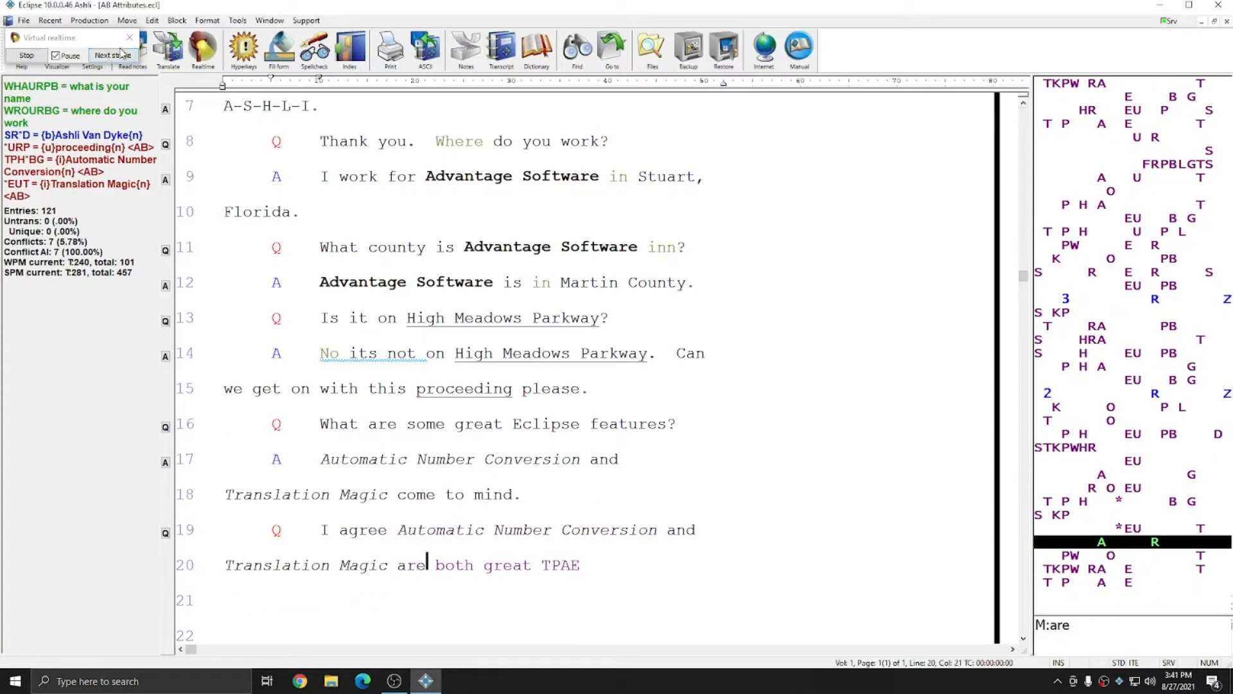
{"action": "left_click", "coordinate": [114, 57]}
{"action": "left_click", "coordinate": [114, 59]}
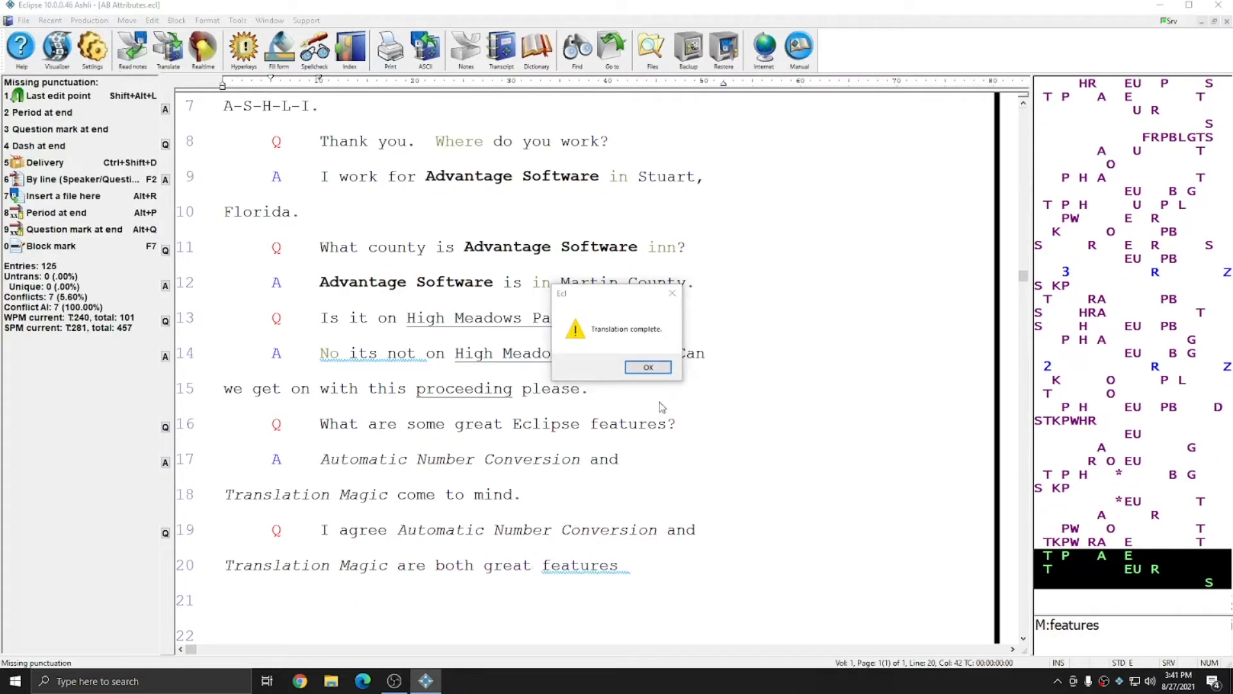
{"action": "left_click", "coordinate": [634, 366]}
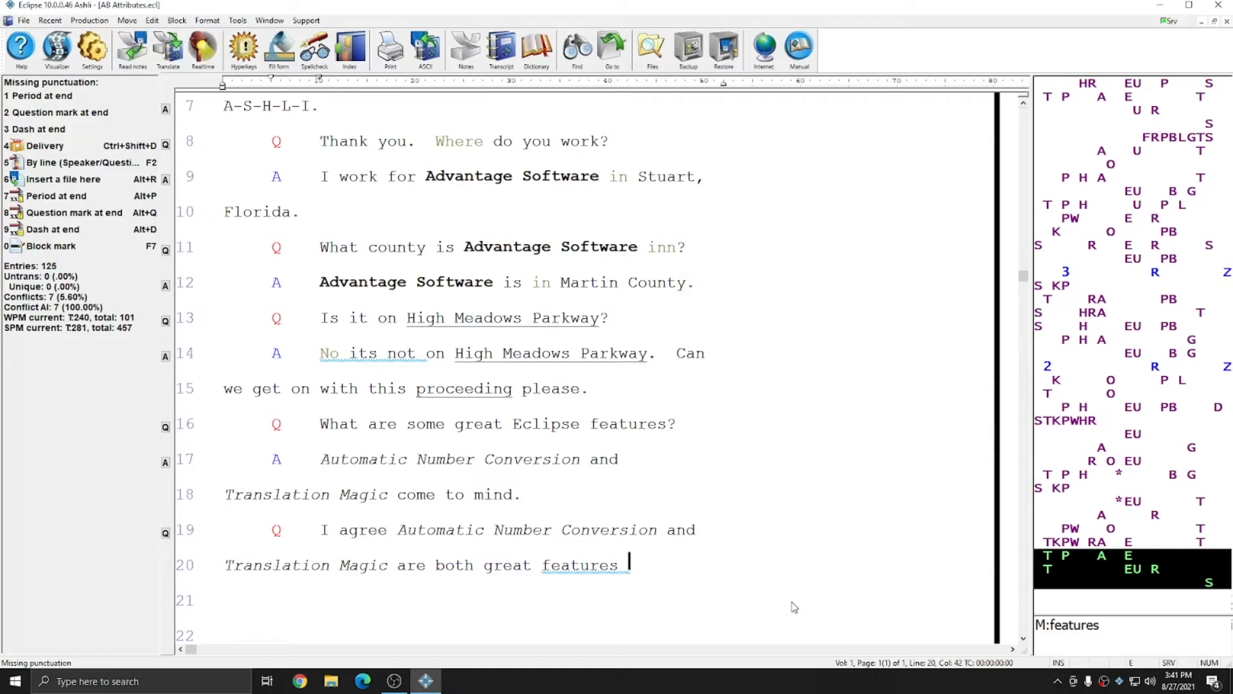
- Inspect the entry for "Automatic Number Conversion" on line 19 and review the attributes throughout the transcript
{"action": "left_click", "coordinate": [411, 529]}
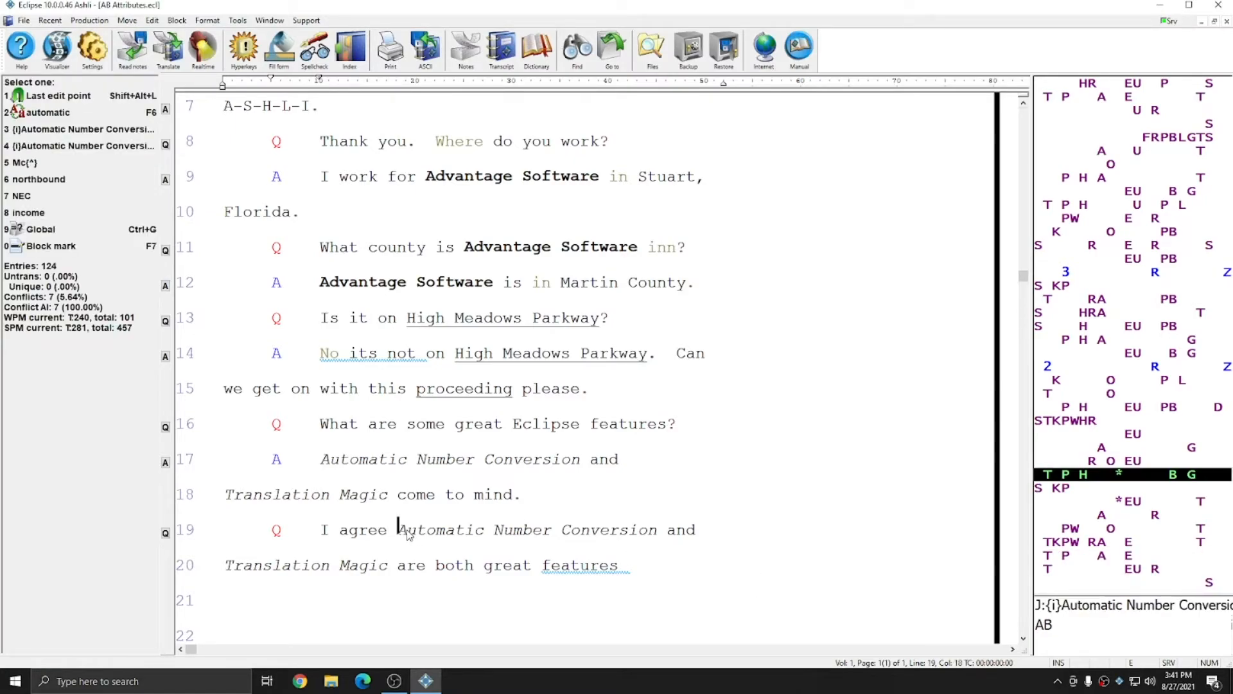
{"action": "left_click", "coordinate": [398, 525]}
{"action": "scroll", "coordinate": [448, 547], "scroll_direction": "up", "scroll_amount": 1}
{"action": "scroll", "coordinate": [447, 547], "scroll_direction": "up", "scroll_amount": 3}
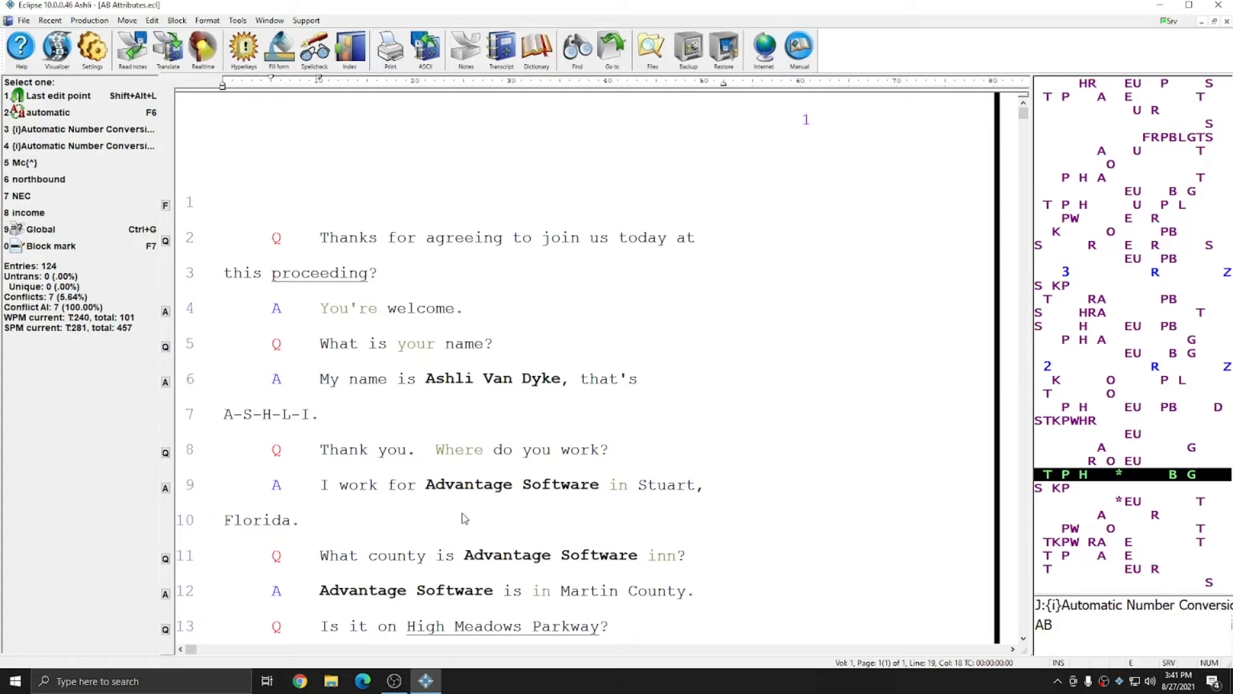
{"action": "scroll", "coordinate": [456, 450], "scroll_direction": "down", "scroll_amount": 4}
{"action": "scroll", "coordinate": [454, 449], "scroll_direction": "down", "scroll_amount": 1}
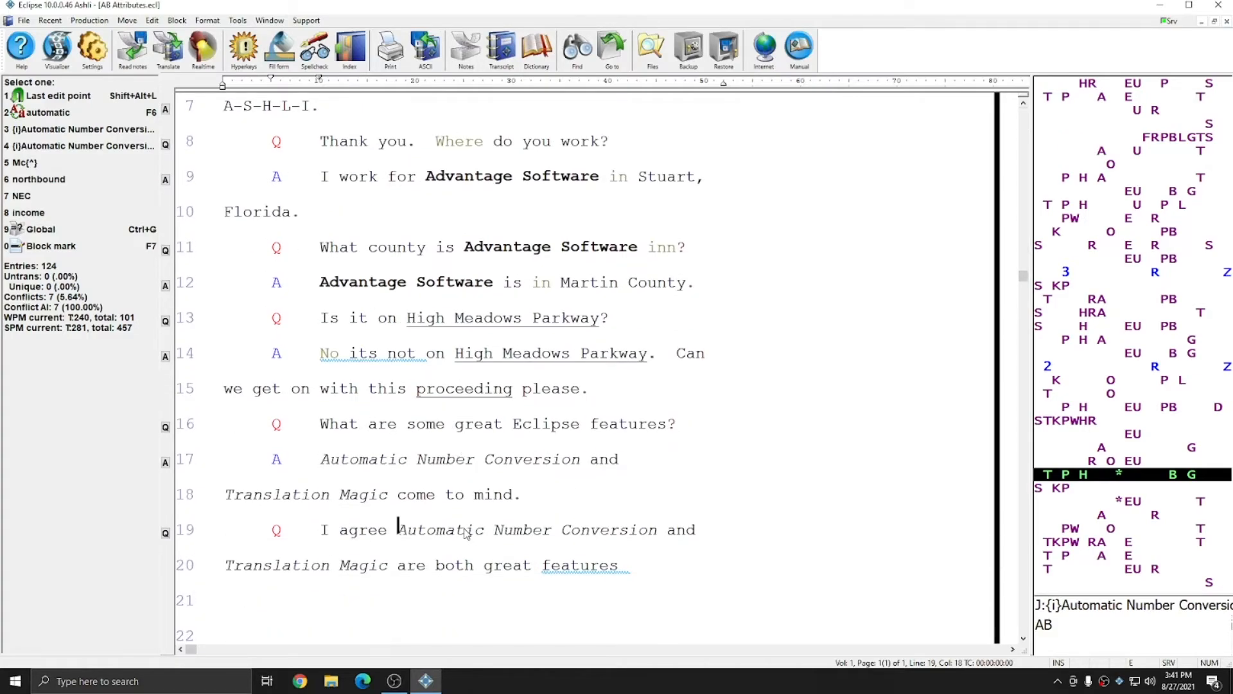